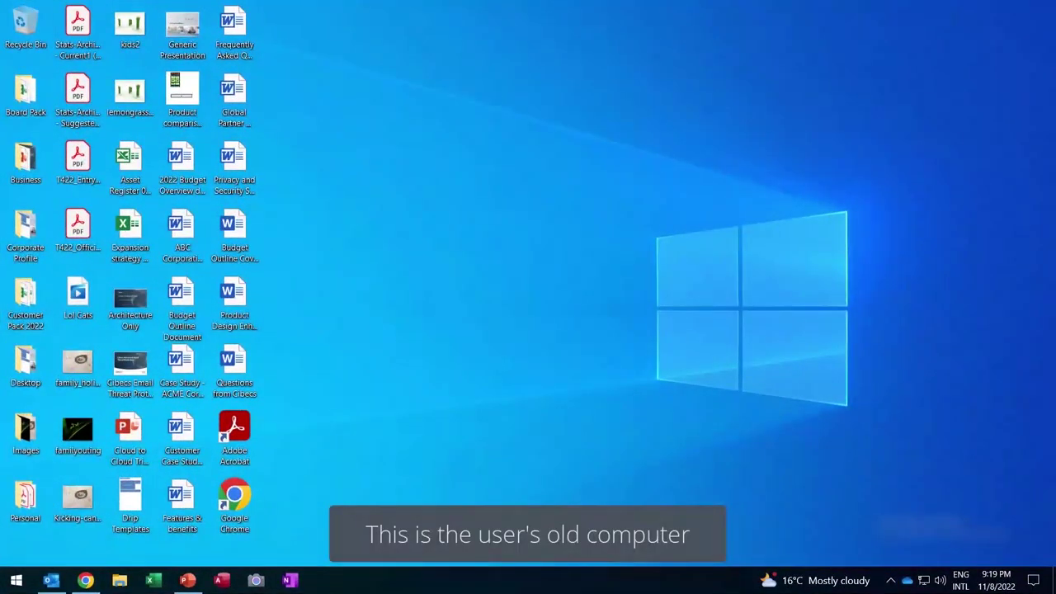
{"action": "left_click", "coordinate": [120, 581]}
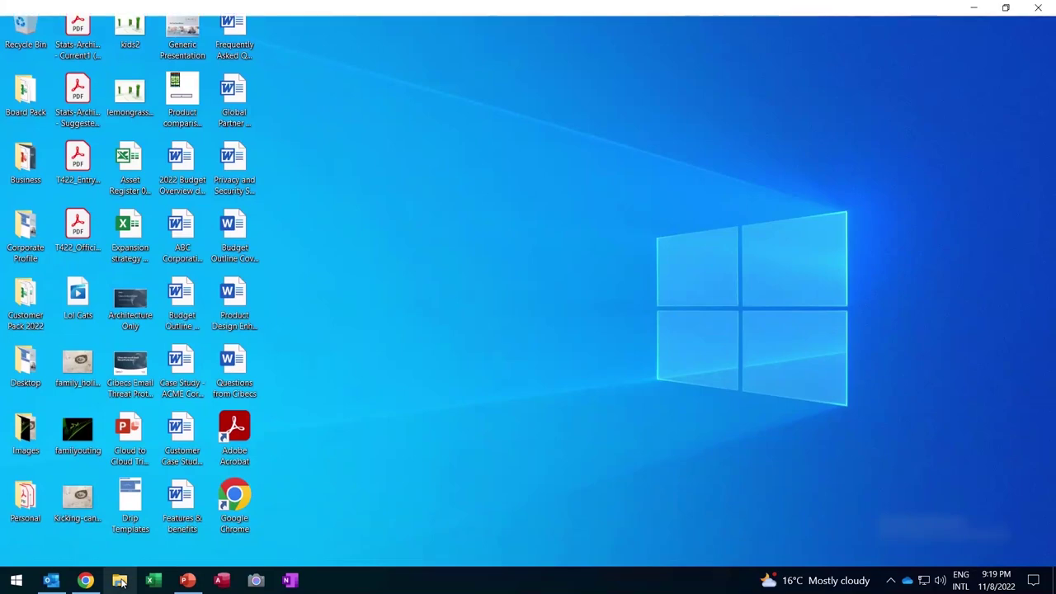
{"action": "left_click", "coordinate": [102, 97]}
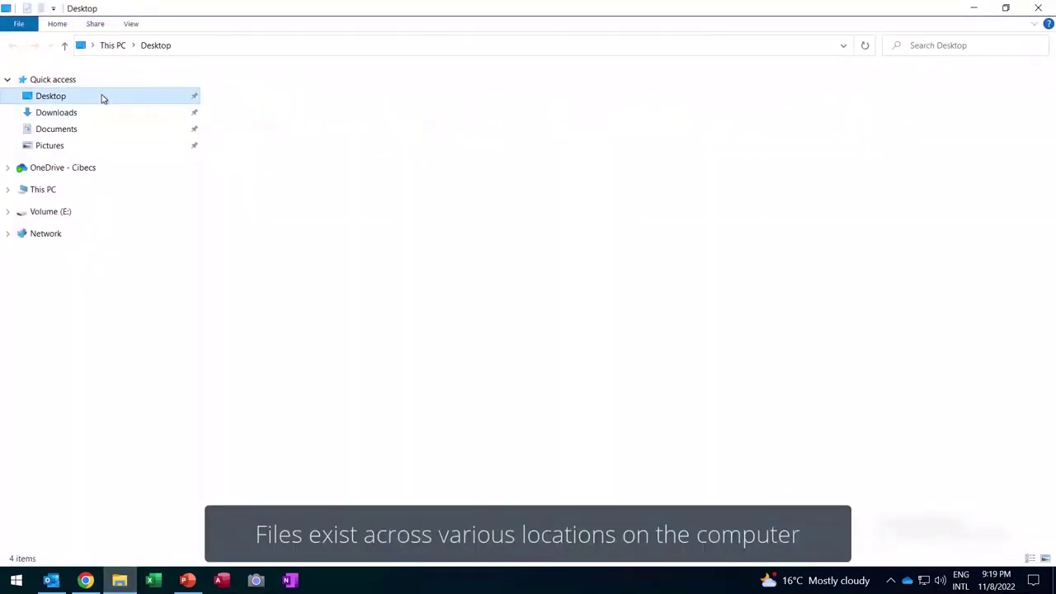
{"action": "left_click", "coordinate": [103, 129]}
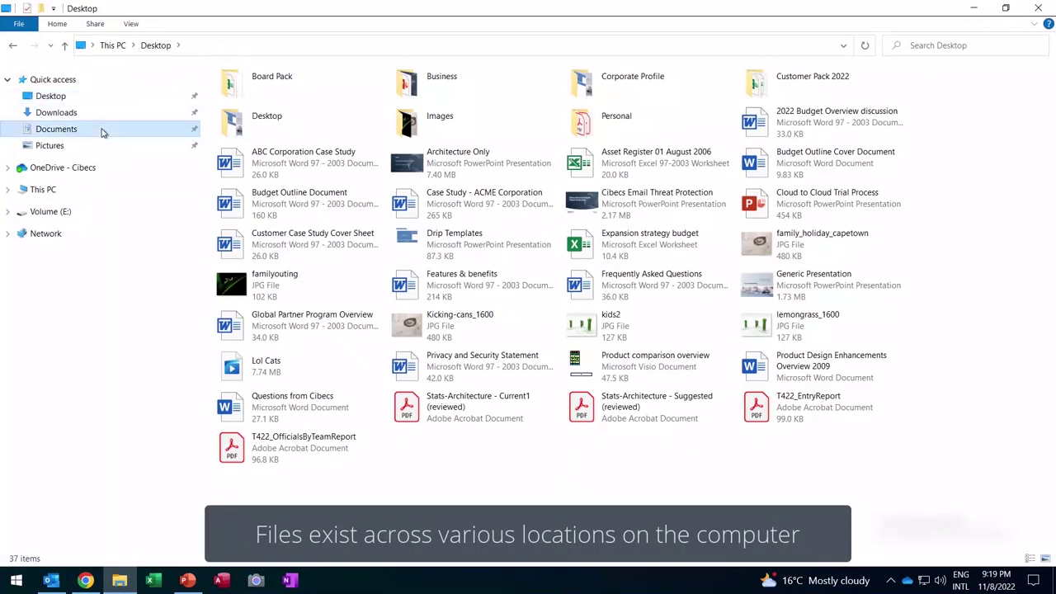
{"action": "left_click", "coordinate": [102, 147]}
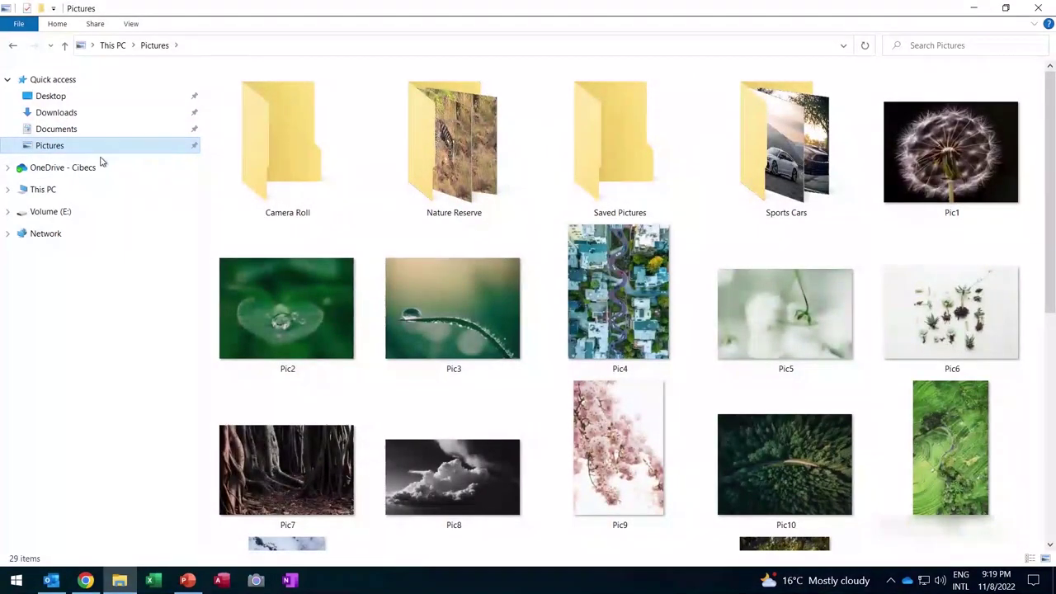
{"action": "left_click", "coordinate": [103, 169]}
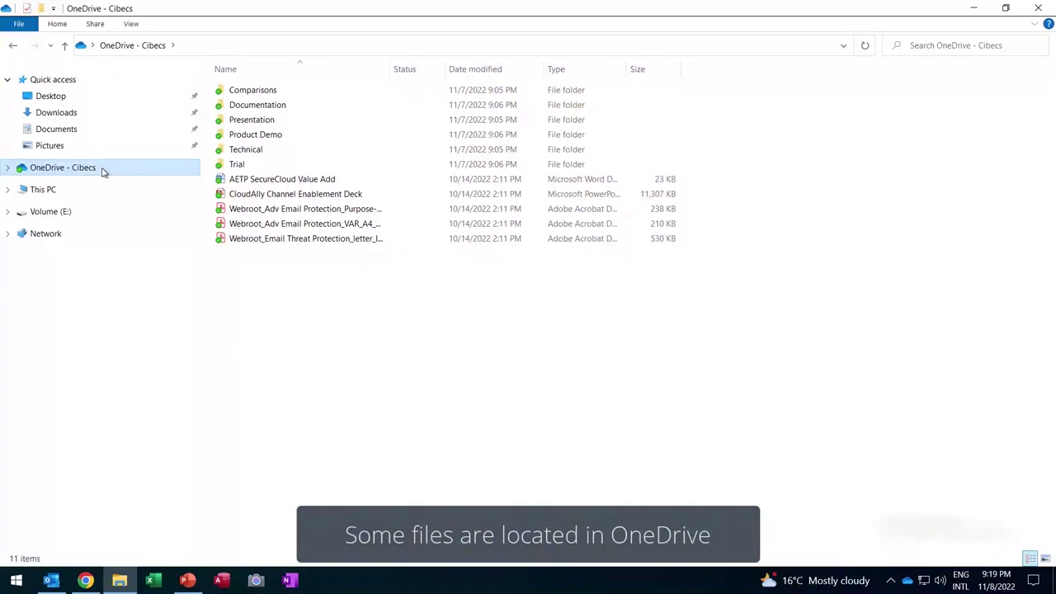
{"action": "left_click", "coordinate": [101, 192]}
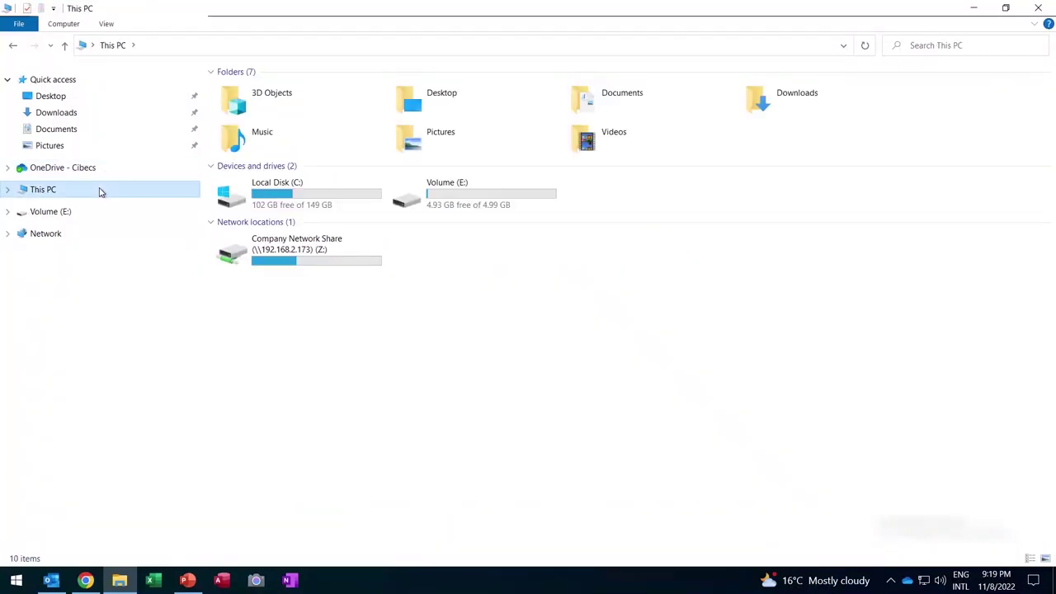
{"action": "double_click", "coordinate": [454, 203]}
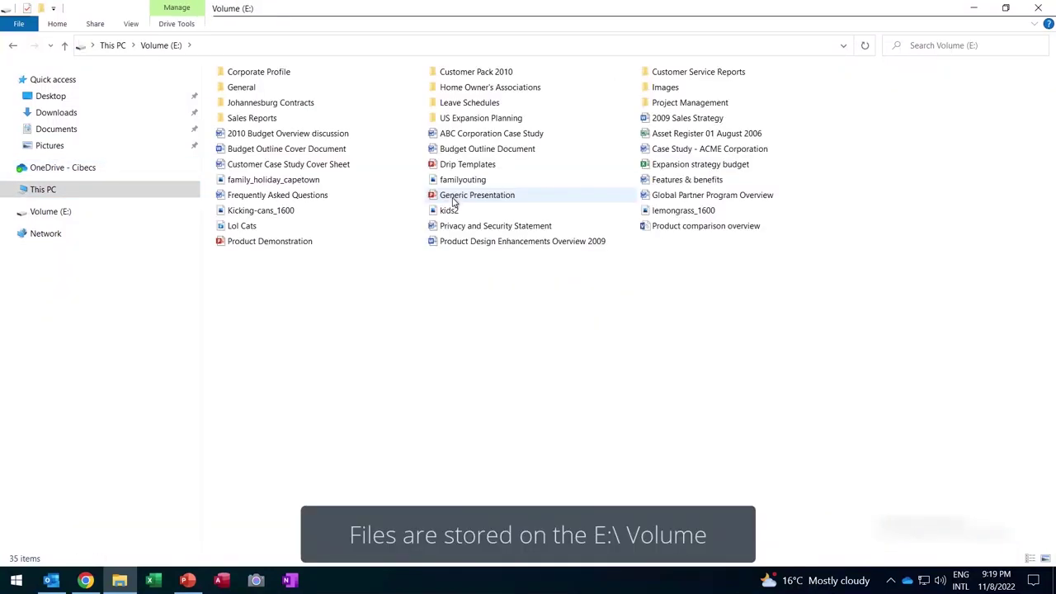
{"action": "left_click", "coordinate": [128, 192]}
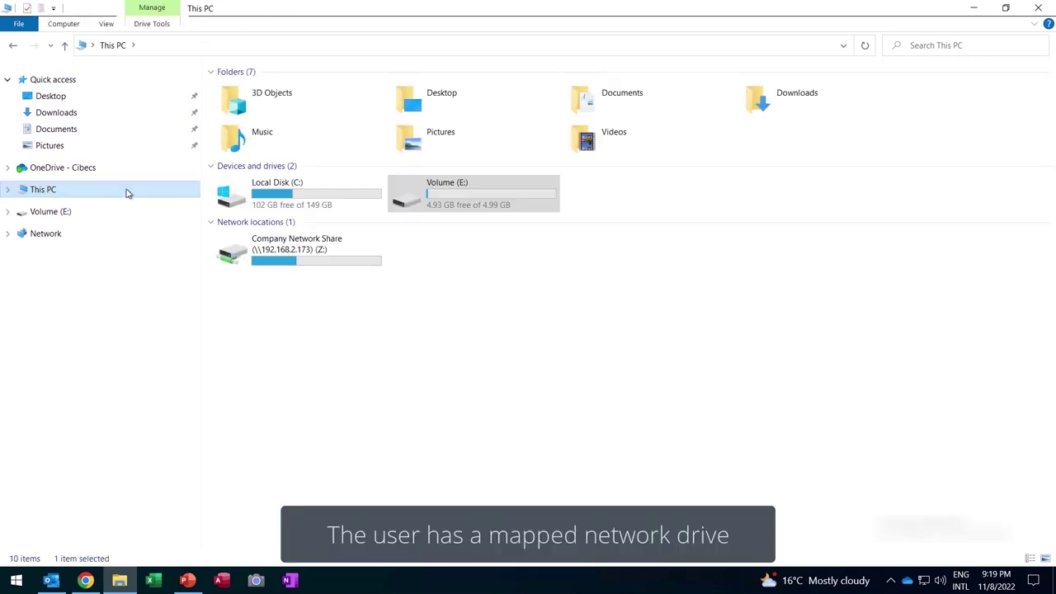
{"action": "left_click", "coordinate": [314, 263]}
{"action": "double_click", "coordinate": [313, 263]}
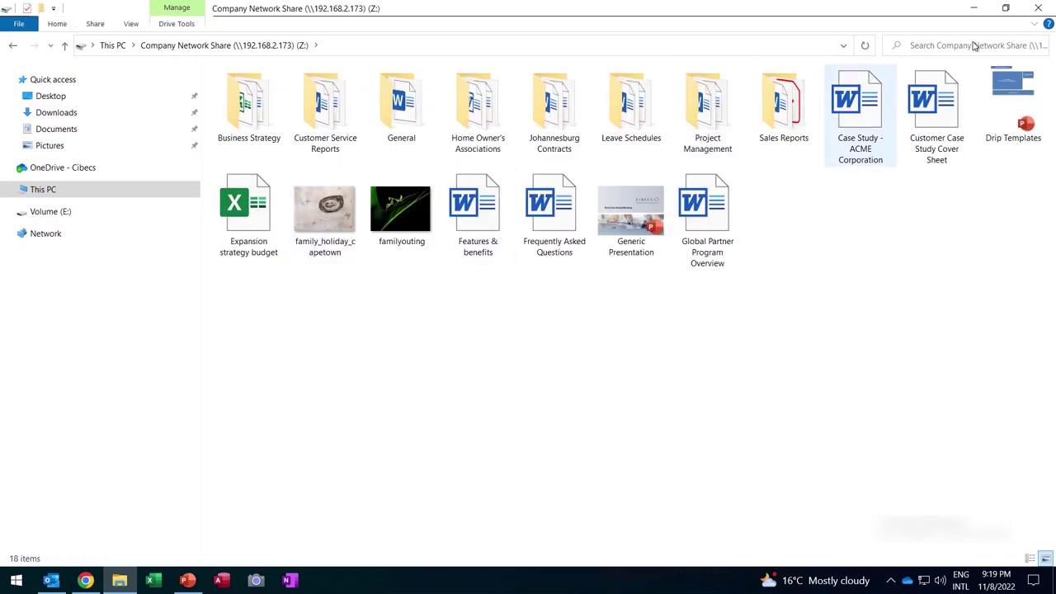
{"action": "left_click", "coordinate": [1038, 10]}
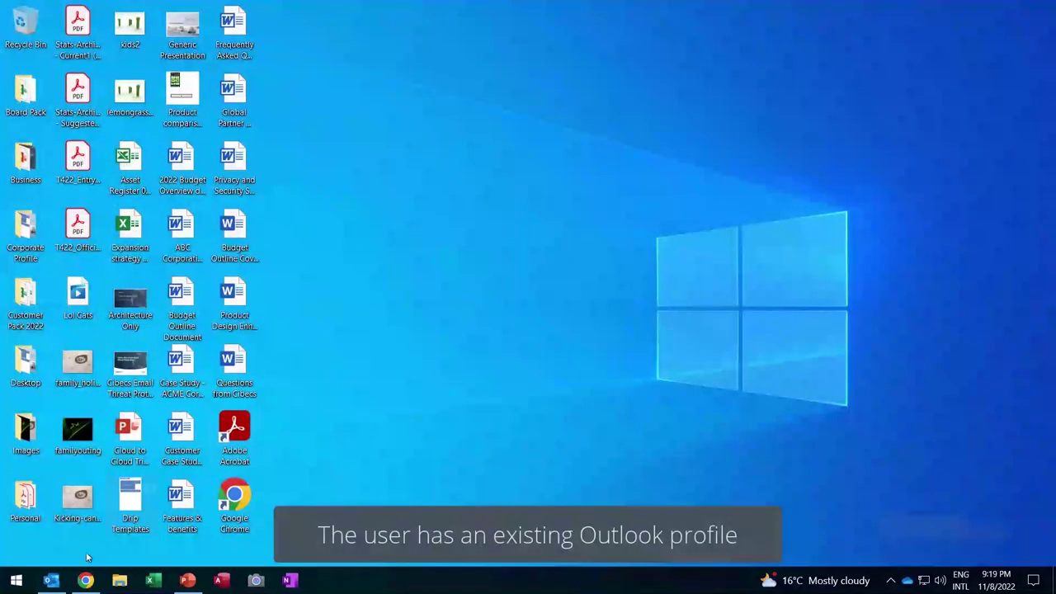
{"action": "left_click", "coordinate": [53, 581]}
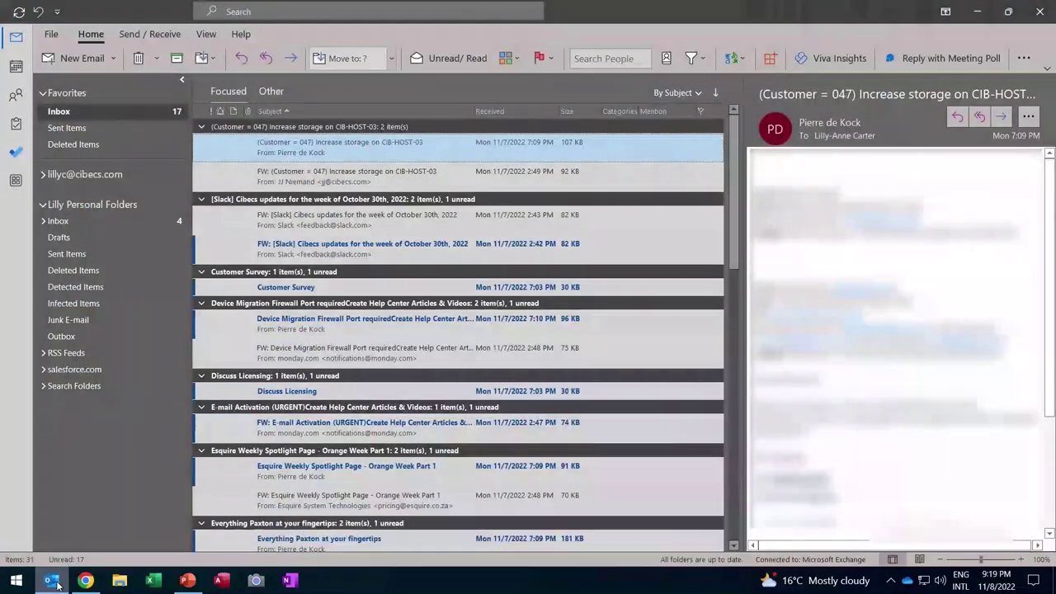
{"action": "left_click", "coordinate": [82, 59]}
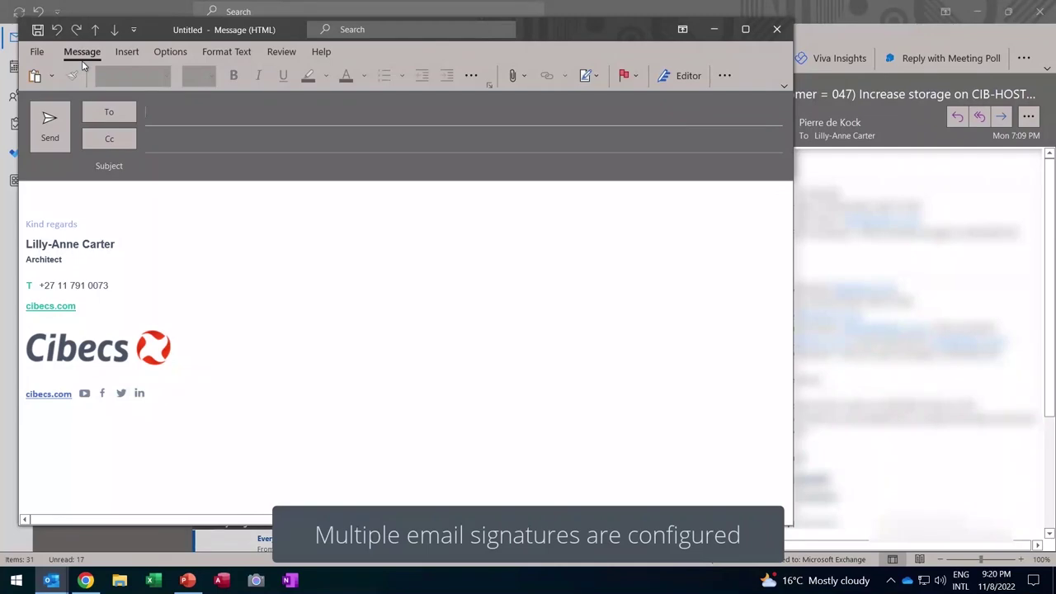
{"action": "left_click", "coordinate": [776, 33]}
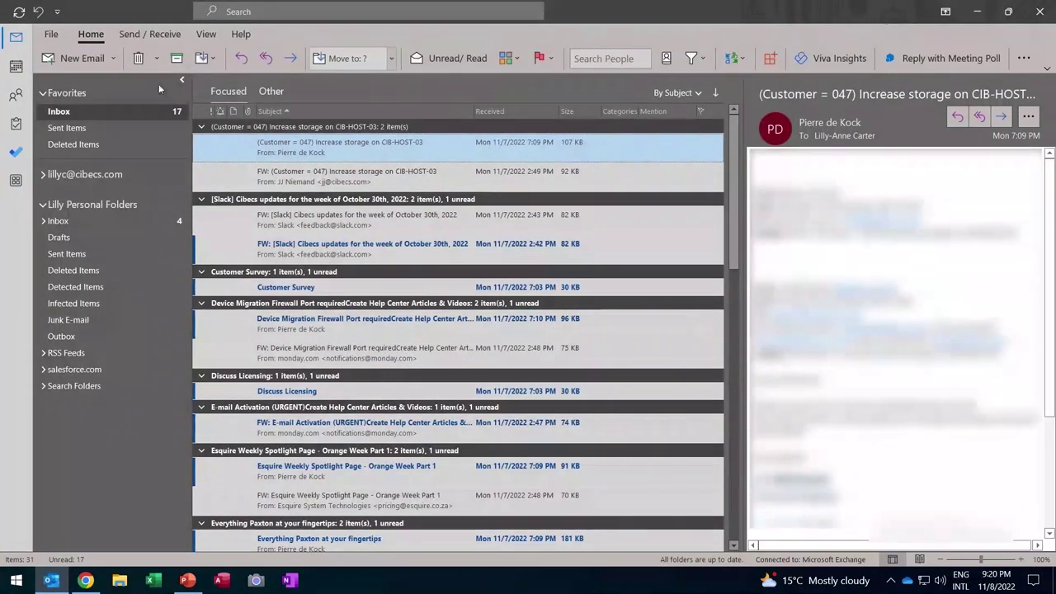
{"action": "left_click", "coordinate": [52, 35]}
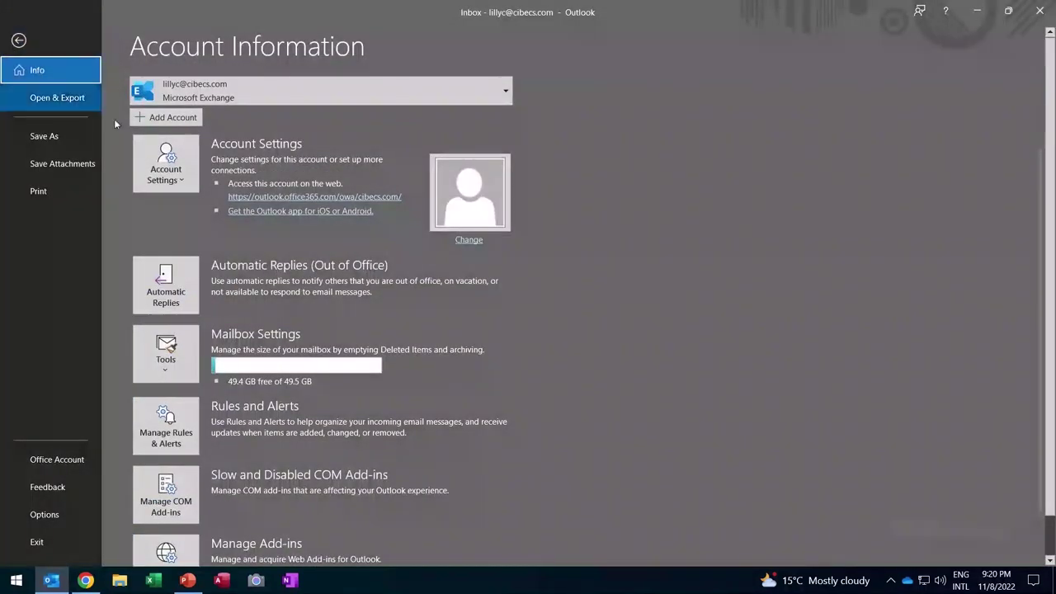
{"action": "left_click", "coordinate": [155, 181]}
{"action": "left_click", "coordinate": [188, 216]}
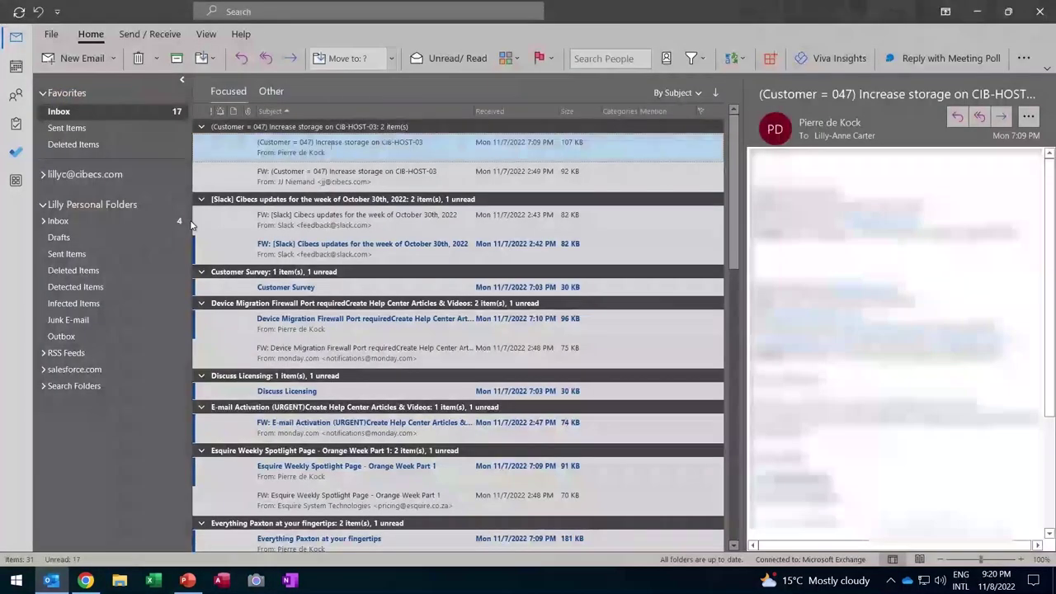
{"action": "left_click", "coordinate": [392, 187]}
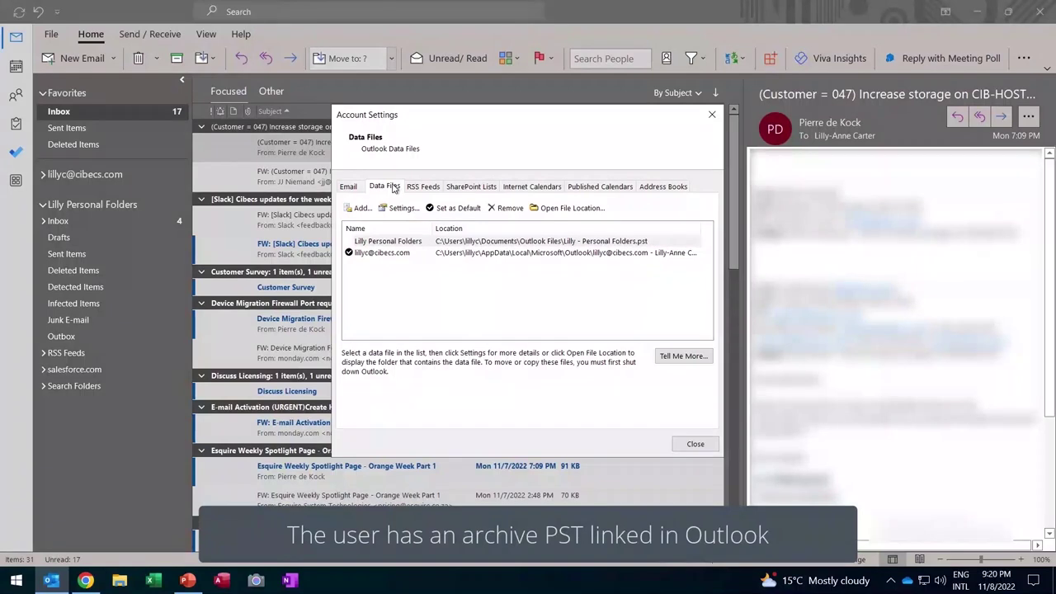
{"action": "left_click", "coordinate": [430, 242]}
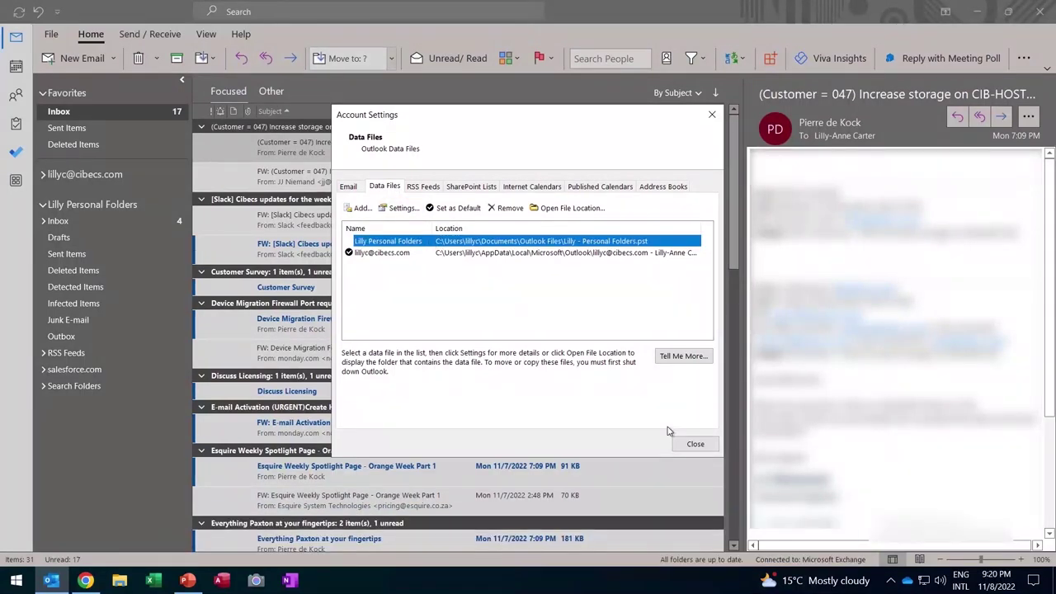
{"action": "left_click", "coordinate": [683, 445]}
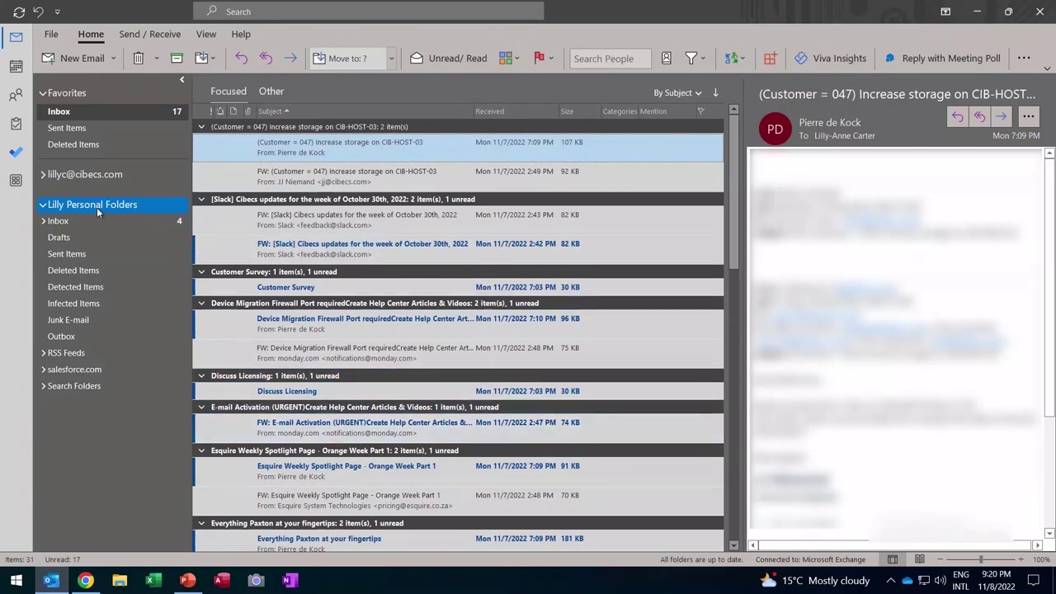
{"action": "left_click", "coordinate": [94, 220]}
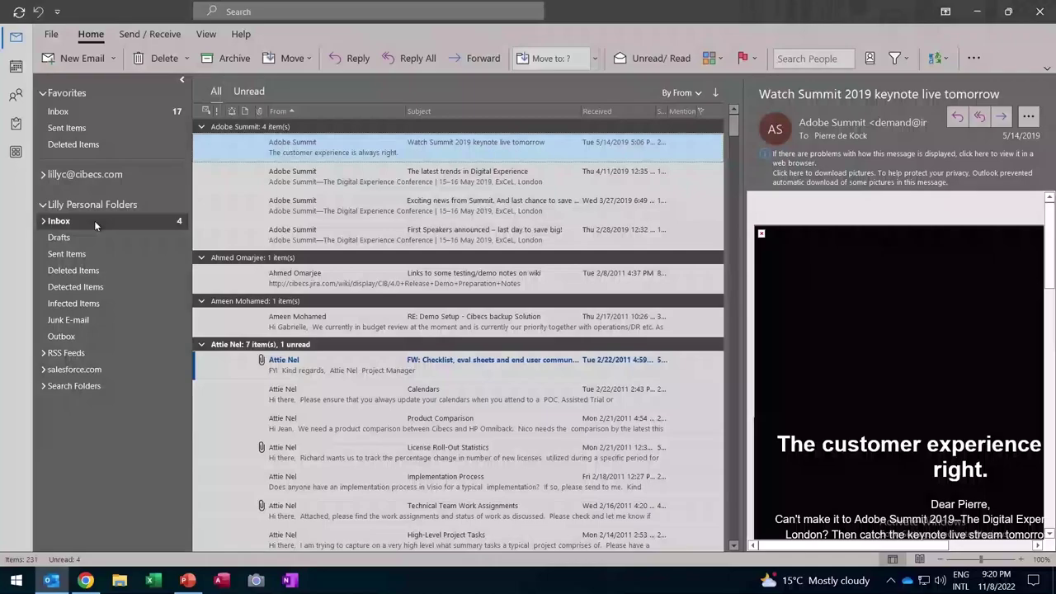
{"action": "left_click", "coordinate": [1038, 13]}
- Launch Chrome and open its Bookmark manager to list the nine bookmarks-bar favourites
{"action": "left_click", "coordinate": [85, 580]}
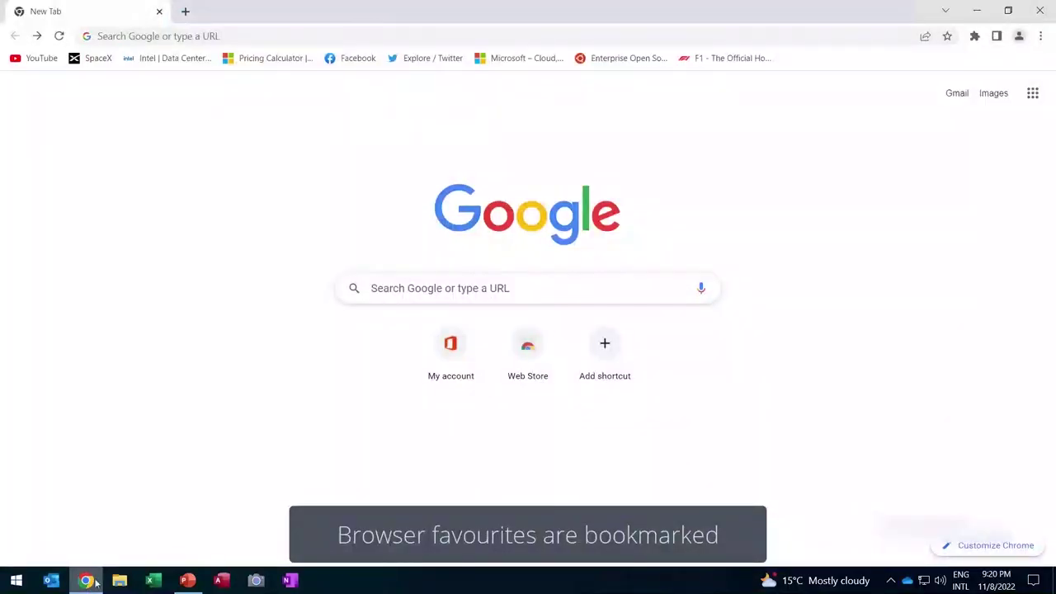
{"action": "left_click", "coordinate": [1042, 39]}
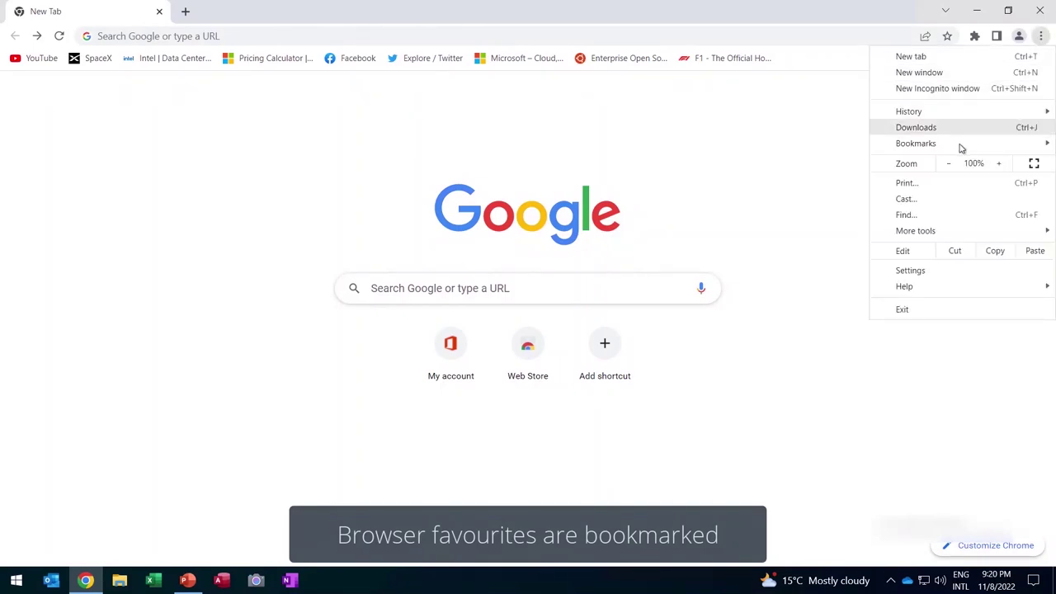
{"action": "mouse_move", "coordinate": [959, 145]}
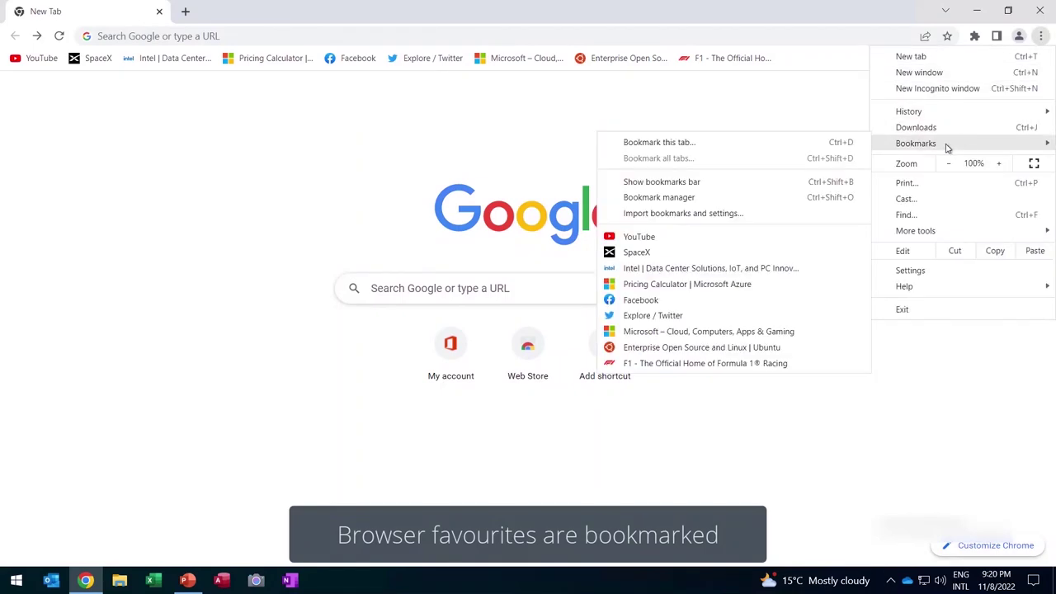
{"action": "left_click", "coordinate": [674, 201]}
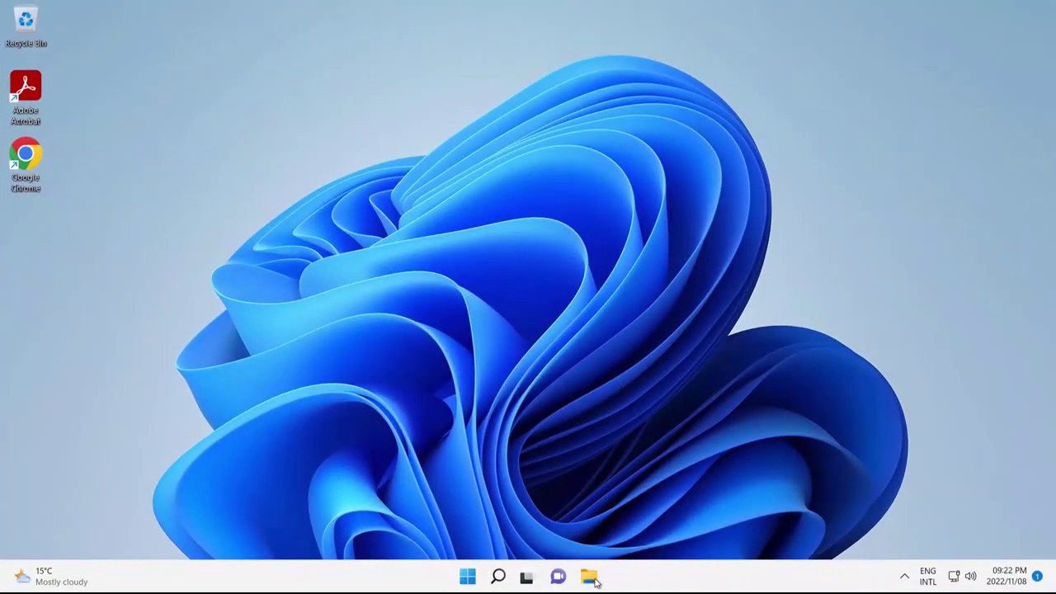
- Check in File Explorer that the new PC's Documents folder is empty, then close it
{"action": "left_click", "coordinate": [591, 578]}
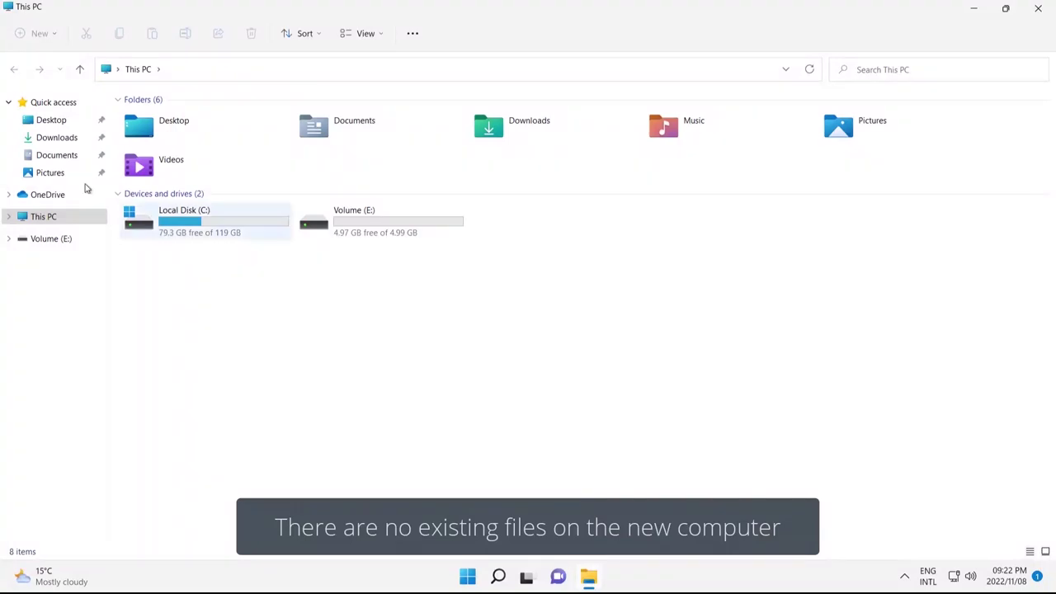
{"action": "left_click", "coordinate": [54, 157]}
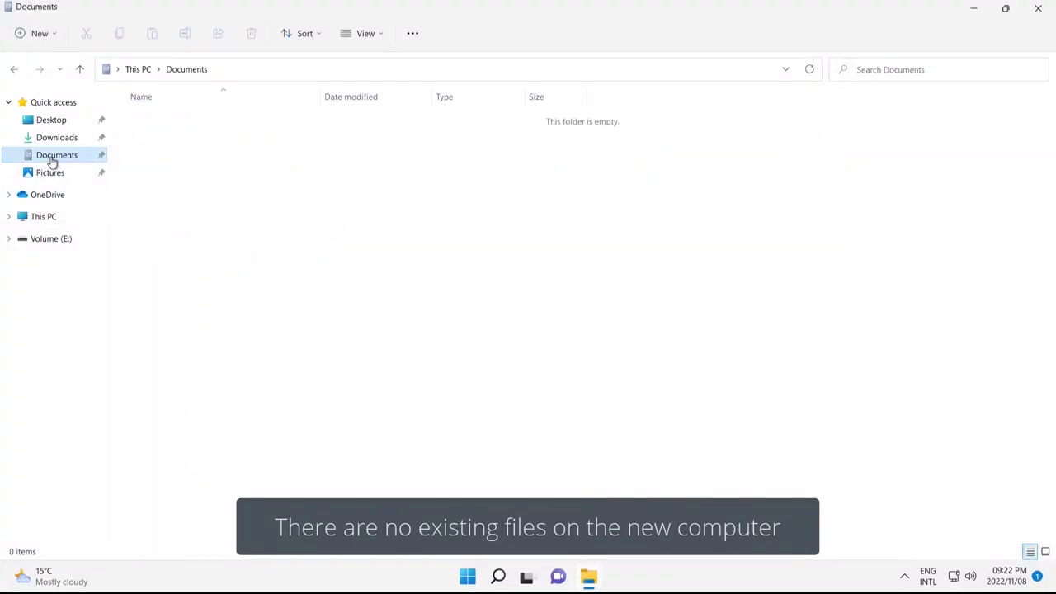
{"action": "left_click", "coordinate": [1038, 8]}
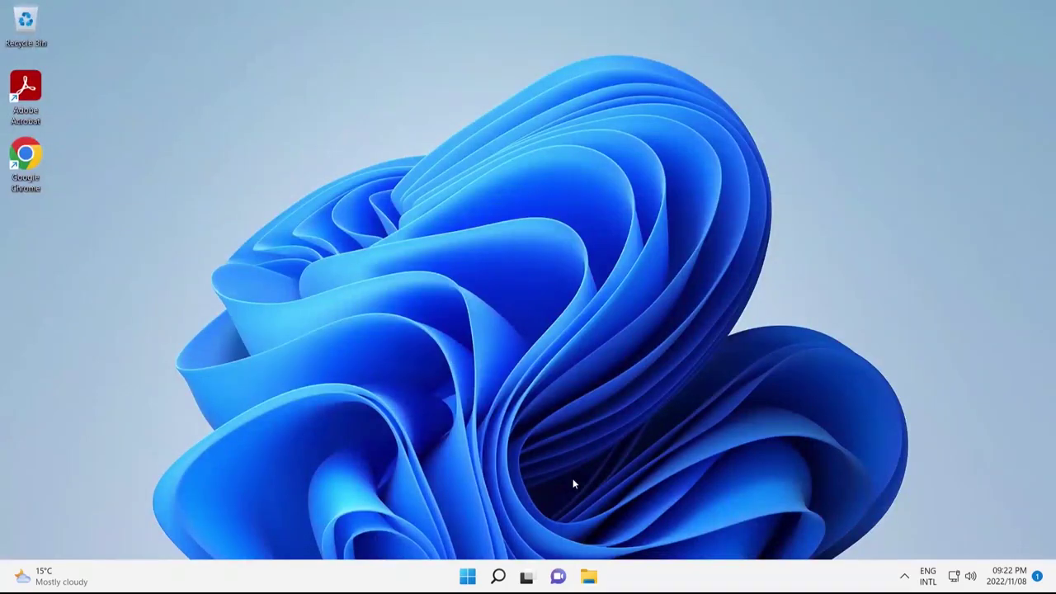
- Confirm in Control Panel's Mail settings that no Outlook profiles exist, then close Control Panel
{"action": "left_click", "coordinate": [469, 577]}
{"action": "left_click", "coordinate": [498, 576]}
{"action": "type", "text": "contro"}
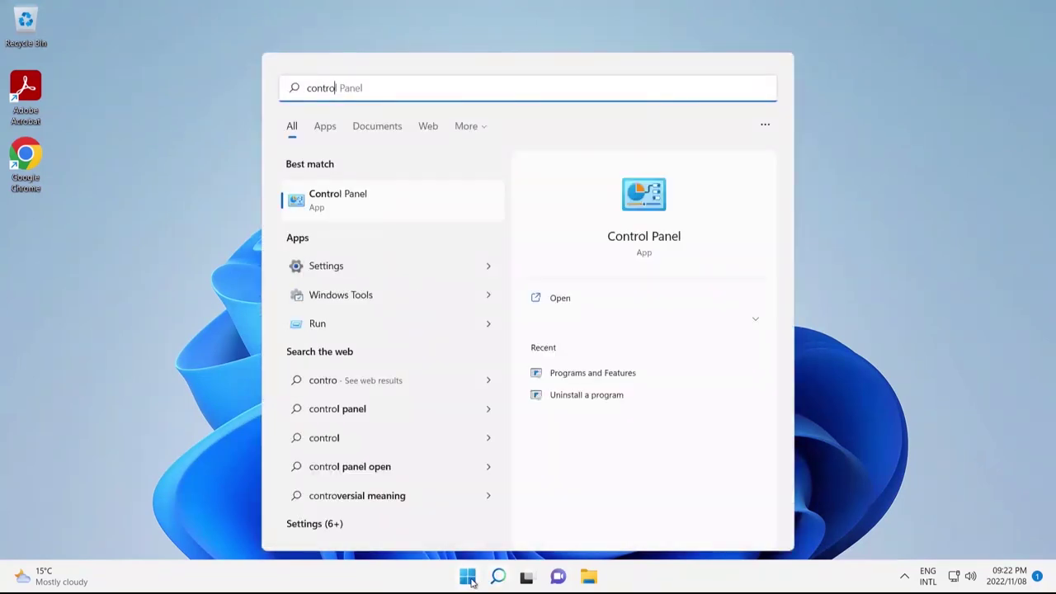
{"action": "left_click", "coordinate": [388, 217]}
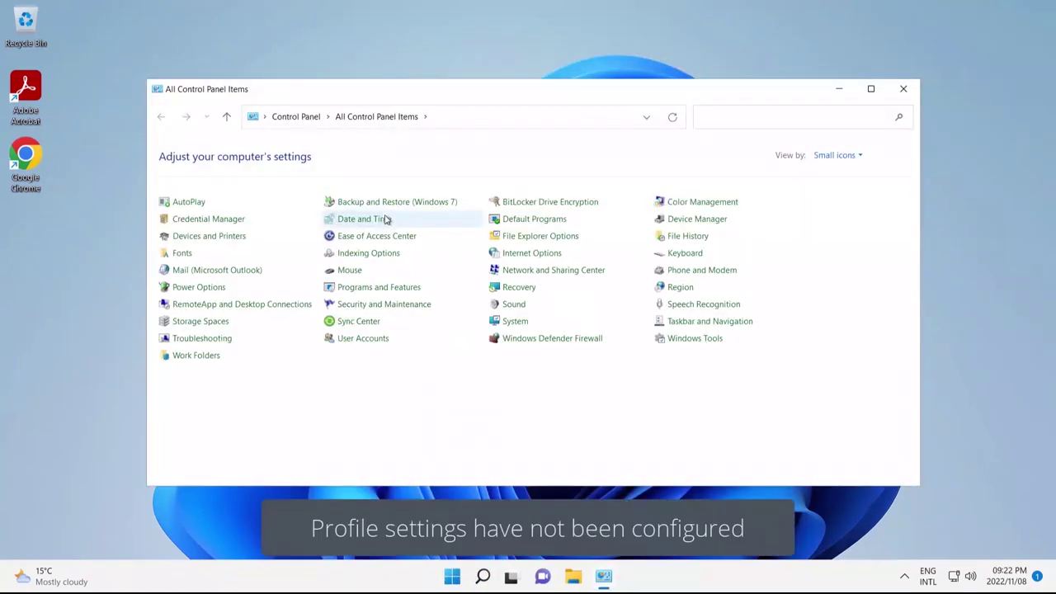
{"action": "left_click", "coordinate": [234, 271]}
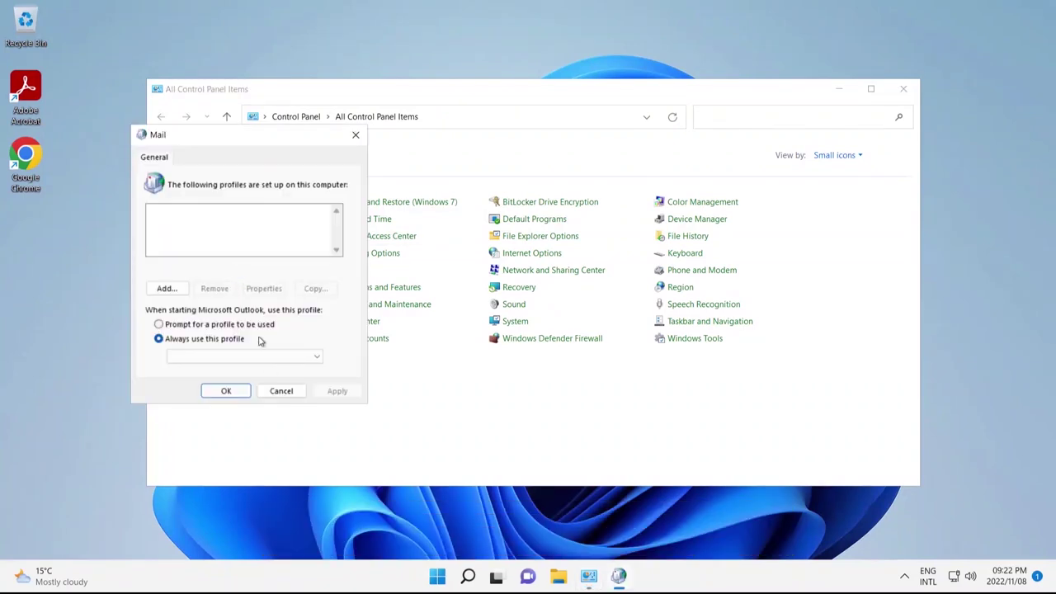
{"action": "left_click", "coordinate": [279, 391]}
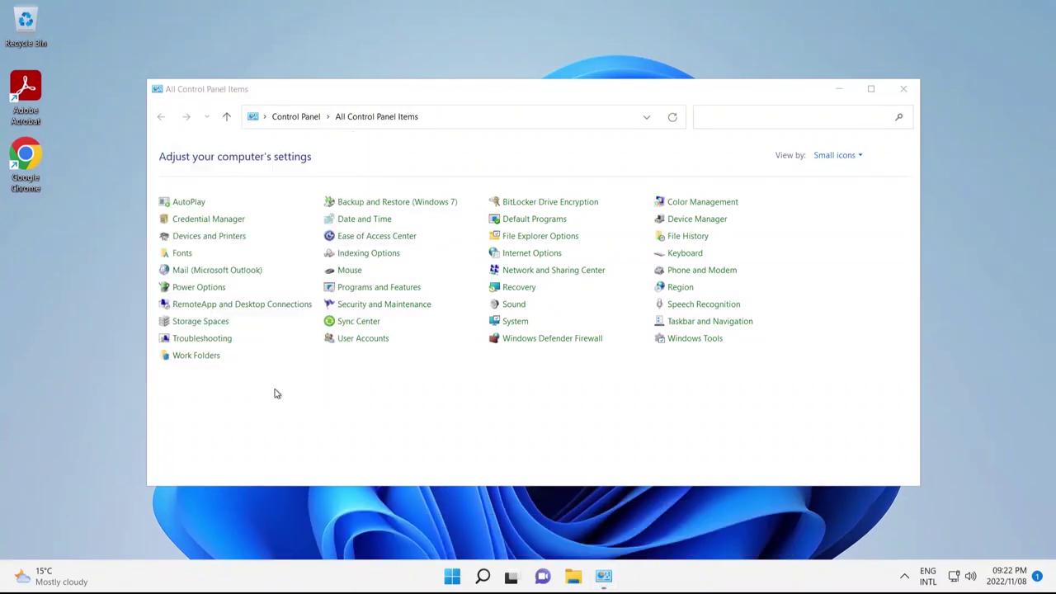
{"action": "left_click", "coordinate": [903, 90]}
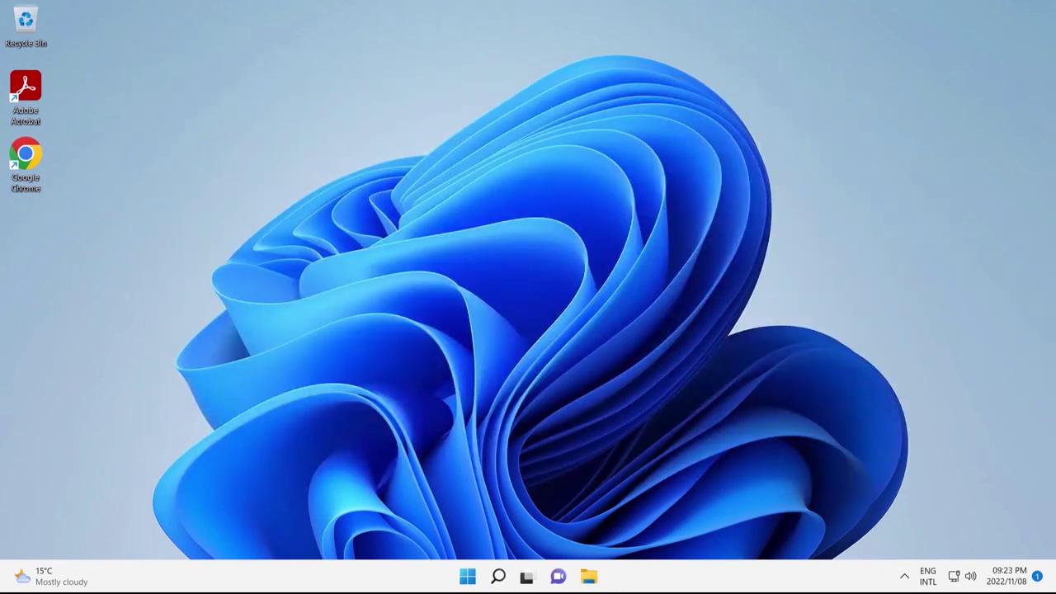
- Launch PC Migration Pro, select New computer, and enter the licence key to get a link code
{"action": "key", "text": "super"}
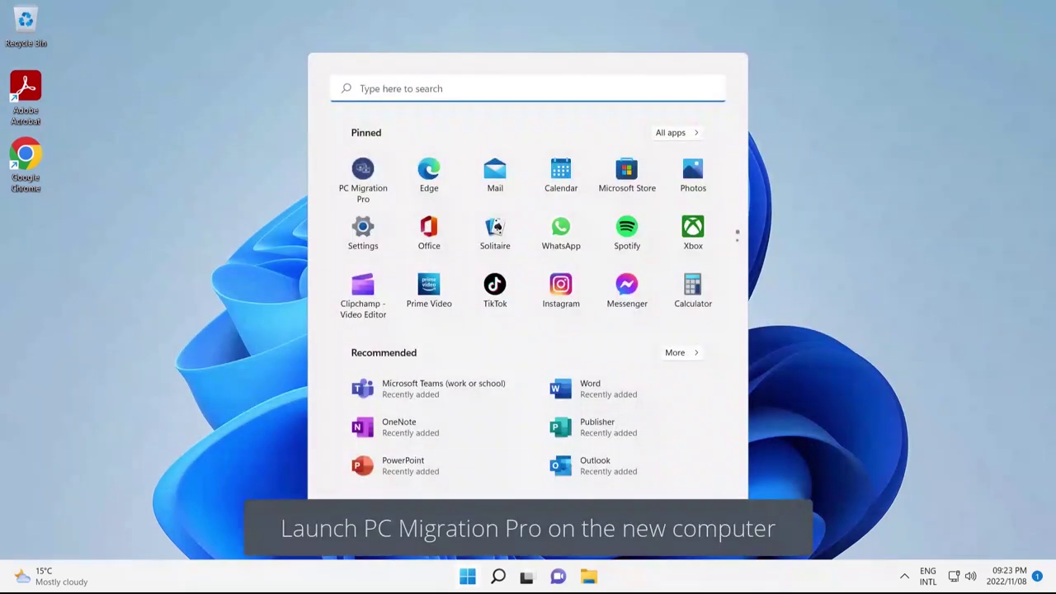
{"action": "left_click", "coordinate": [363, 177]}
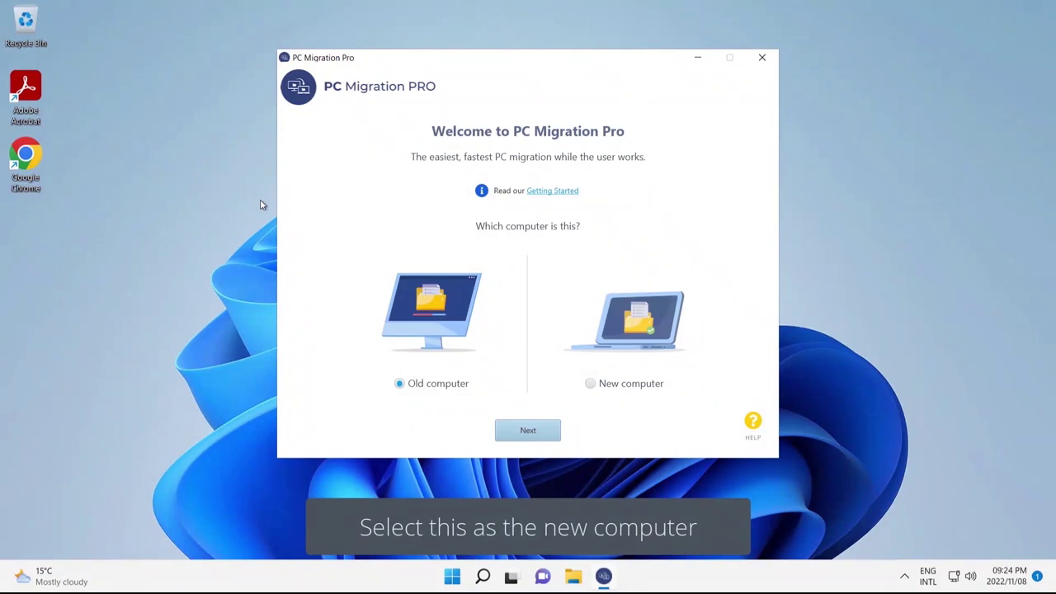
{"action": "left_click", "coordinate": [591, 385]}
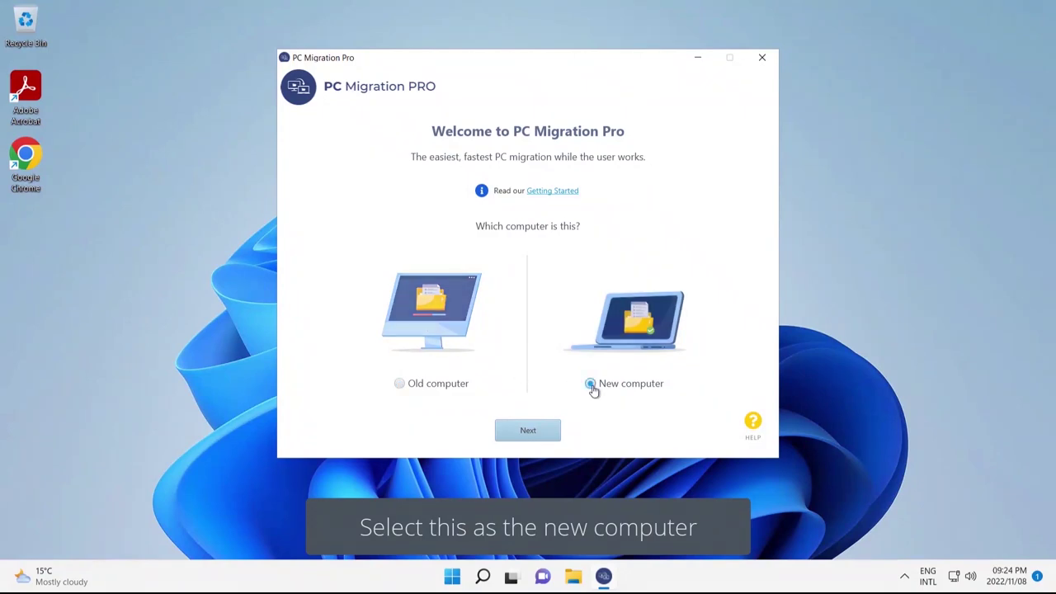
{"action": "left_click", "coordinate": [541, 438]}
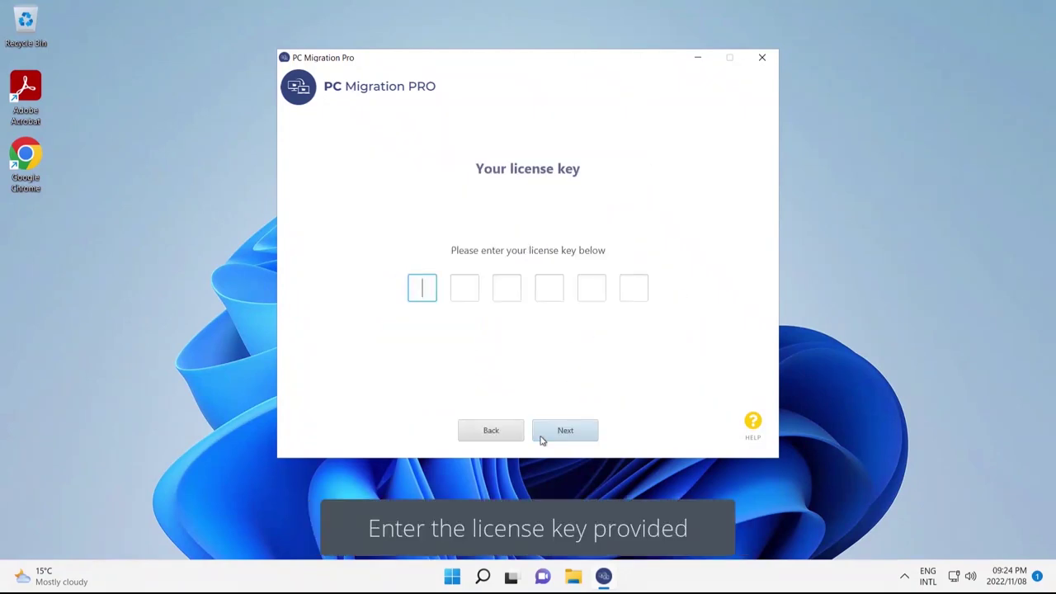
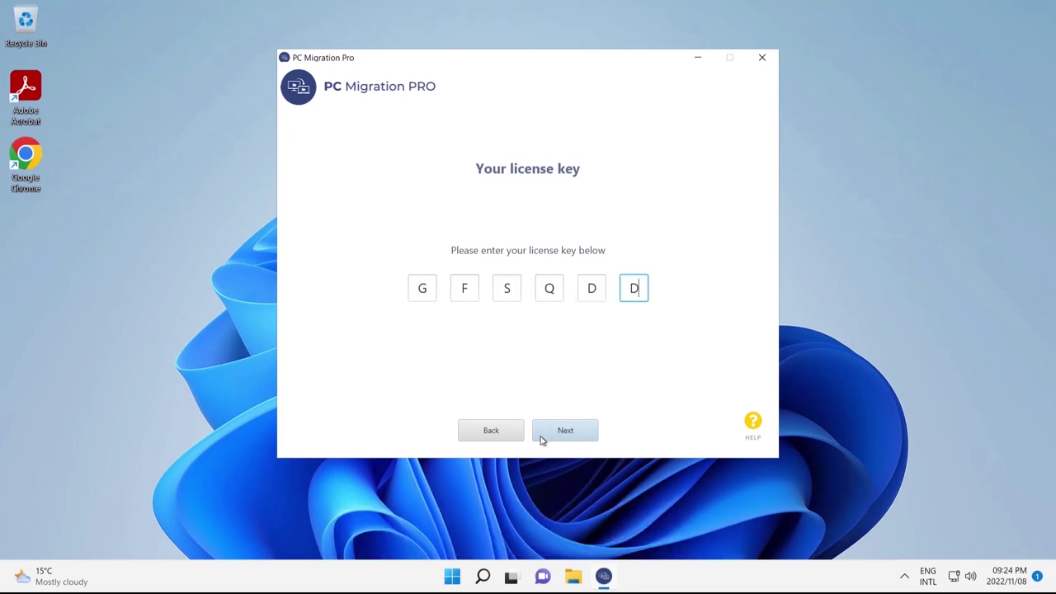
{"action": "left_click", "coordinate": [554, 436]}
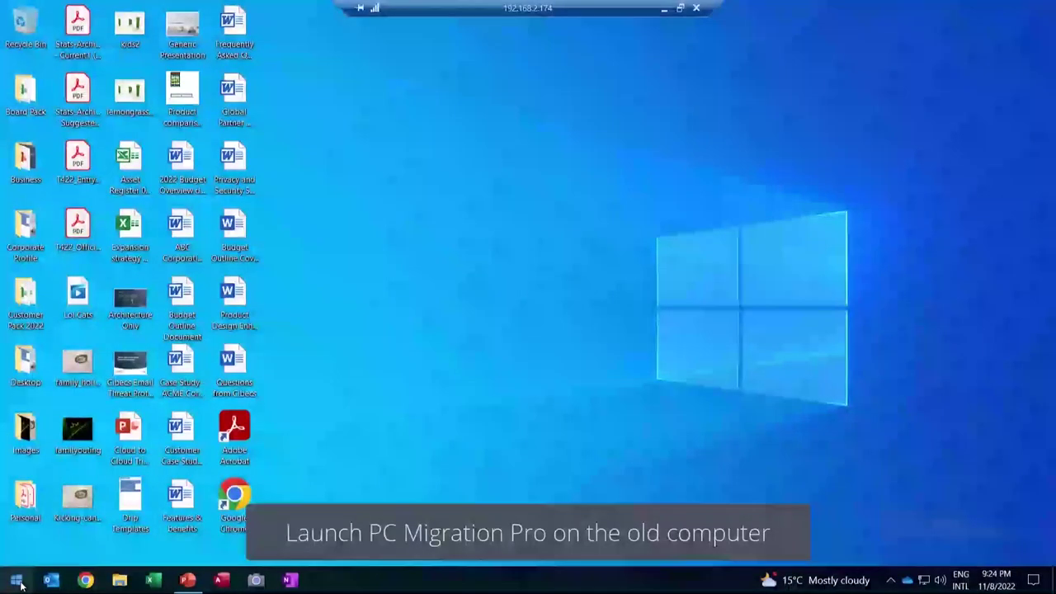
- Start PC Migration Pro on the old PC as Old computer and enter the six-character link code
{"action": "left_click", "coordinate": [18, 582]}
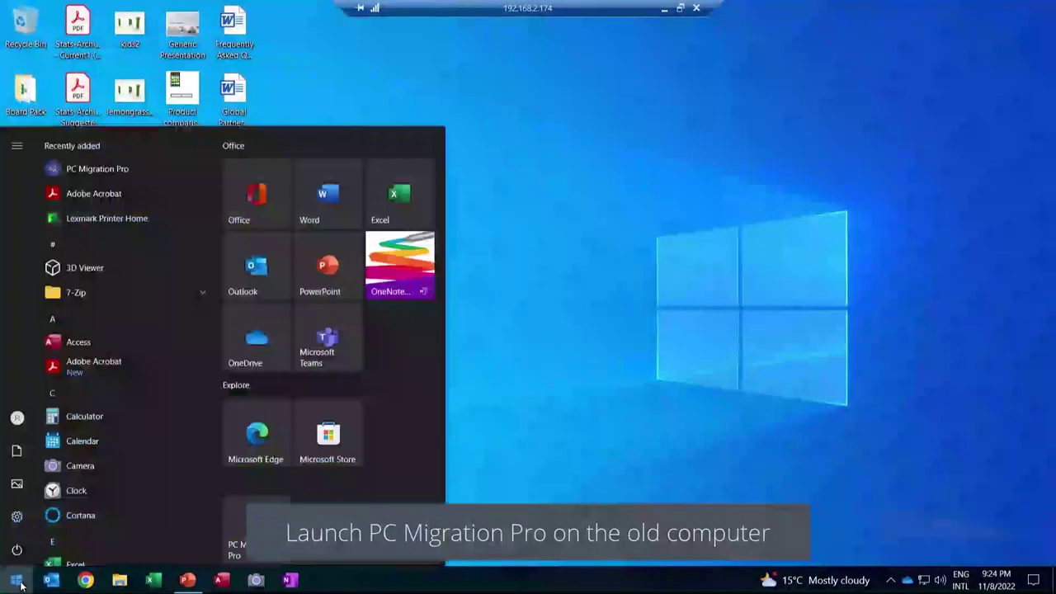
{"action": "left_click", "coordinate": [149, 169]}
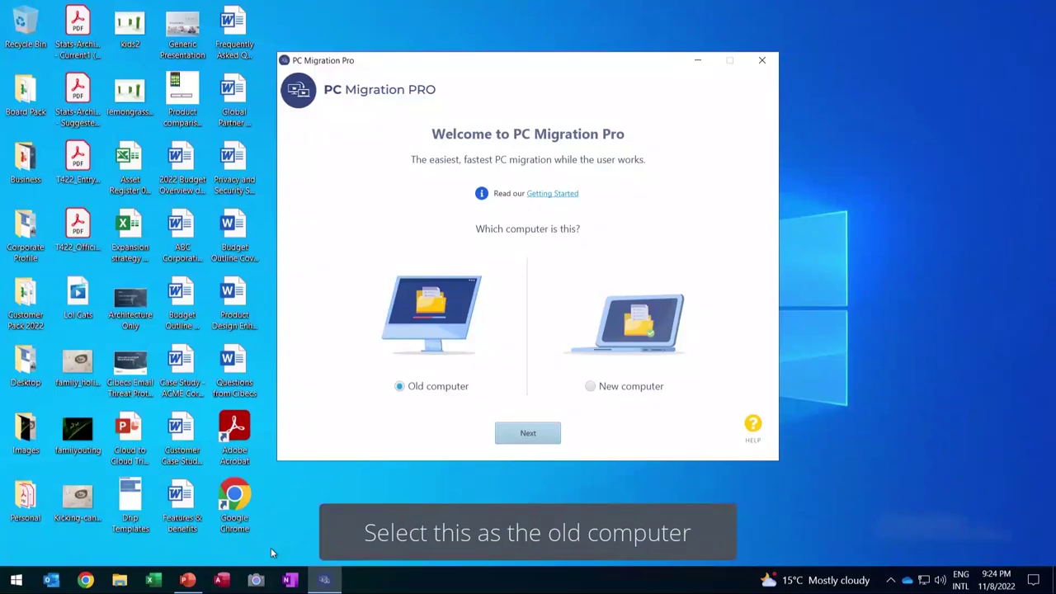
{"action": "left_click", "coordinate": [528, 440]}
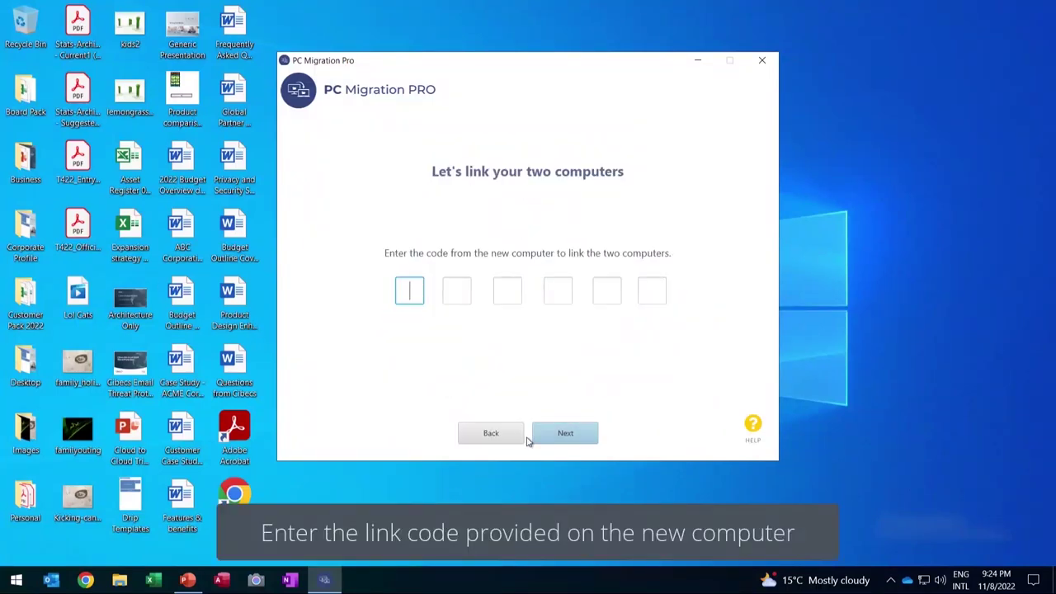
{"action": "type", "text": "SBZE7T"}
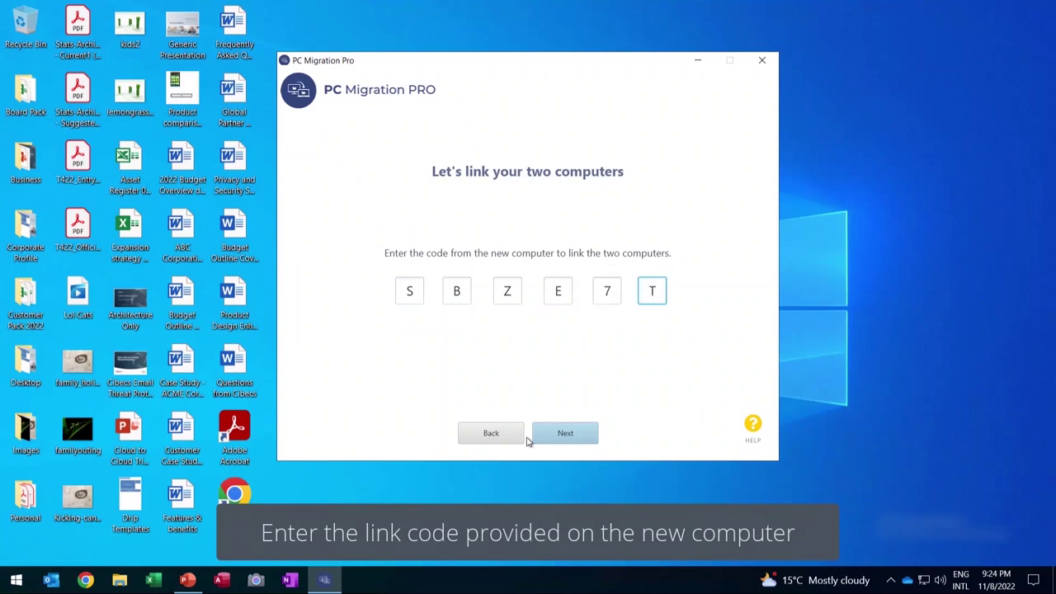
{"action": "left_click", "coordinate": [549, 440]}
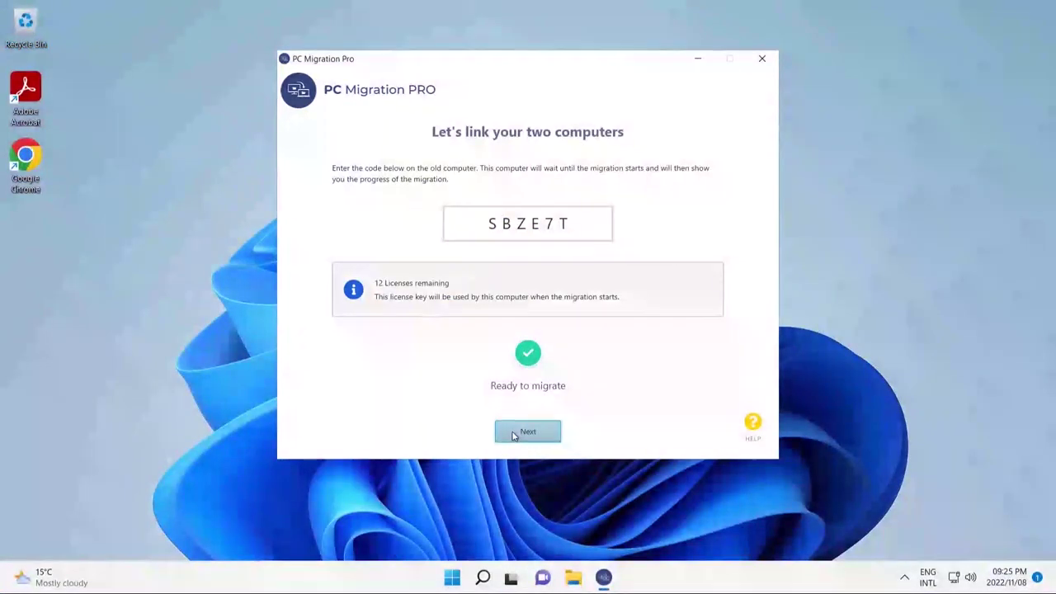
- On the new PC, continue past the link page and start migrating the 645 files
{"action": "left_click", "coordinate": [518, 436]}
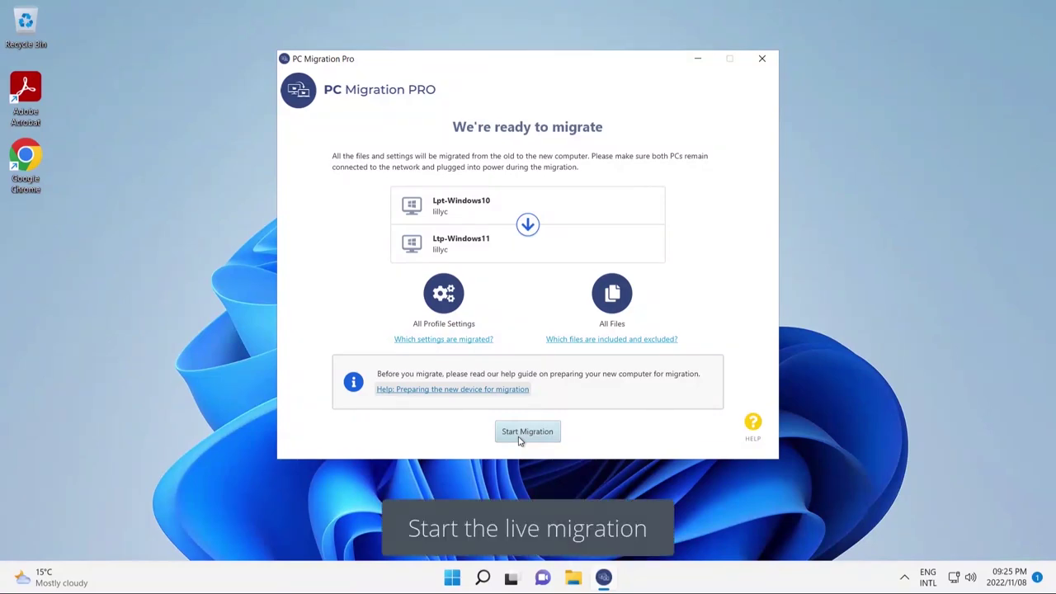
{"action": "left_click", "coordinate": [519, 437]}
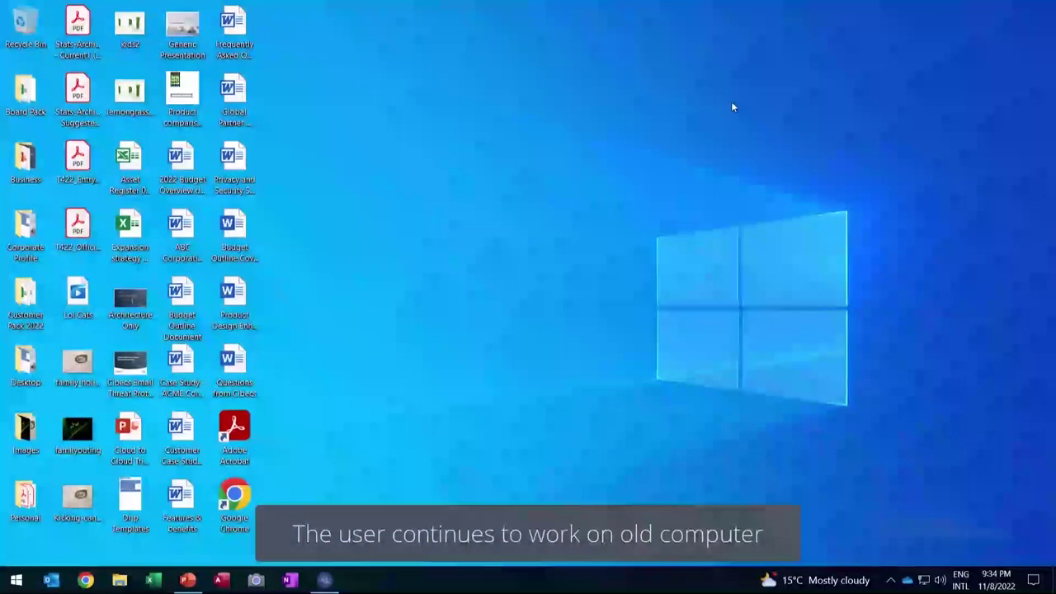
- Move the Remote Users, Branch Office and Head Office icons further apart on slide 2
{"action": "left_click", "coordinate": [186, 580]}
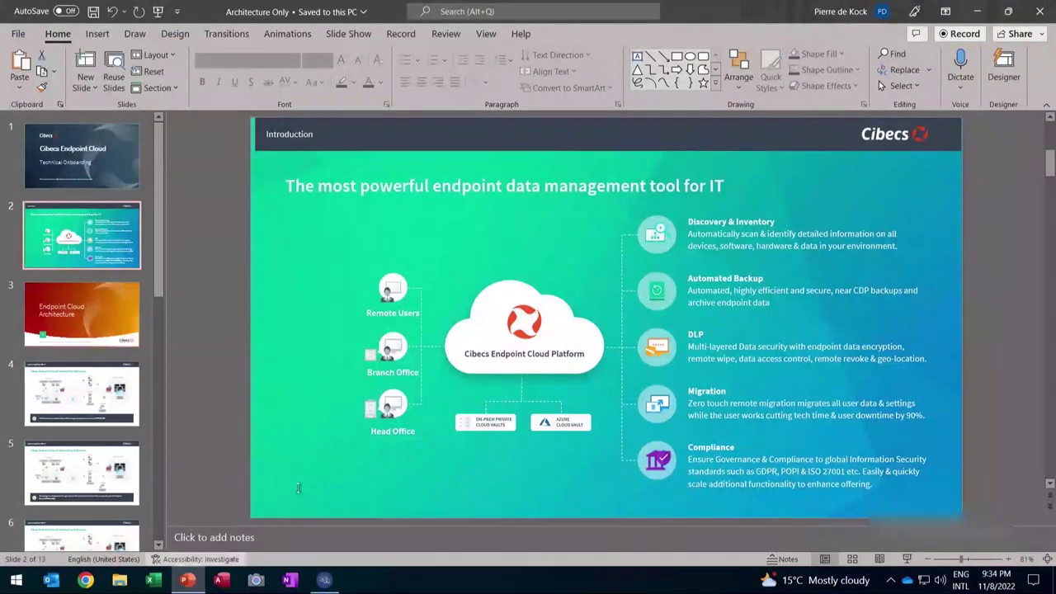
{"action": "left_click", "coordinate": [393, 290]}
{"action": "left_click_drag", "start_coordinate": [393, 290], "coordinate": [370, 266]}
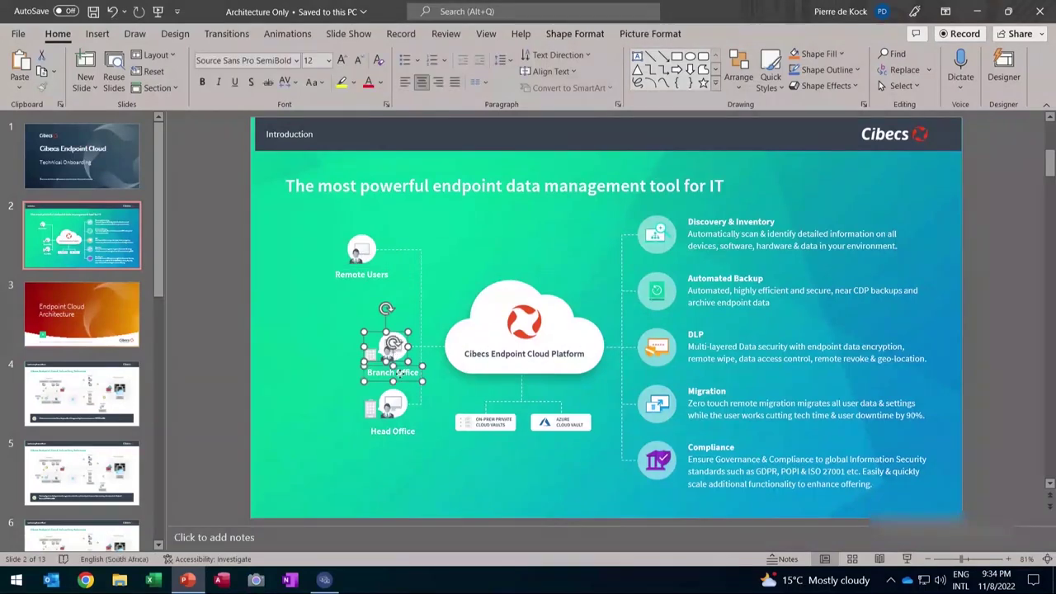
{"action": "left_click_drag", "start_coordinate": [398, 348], "coordinate": [367, 347]}
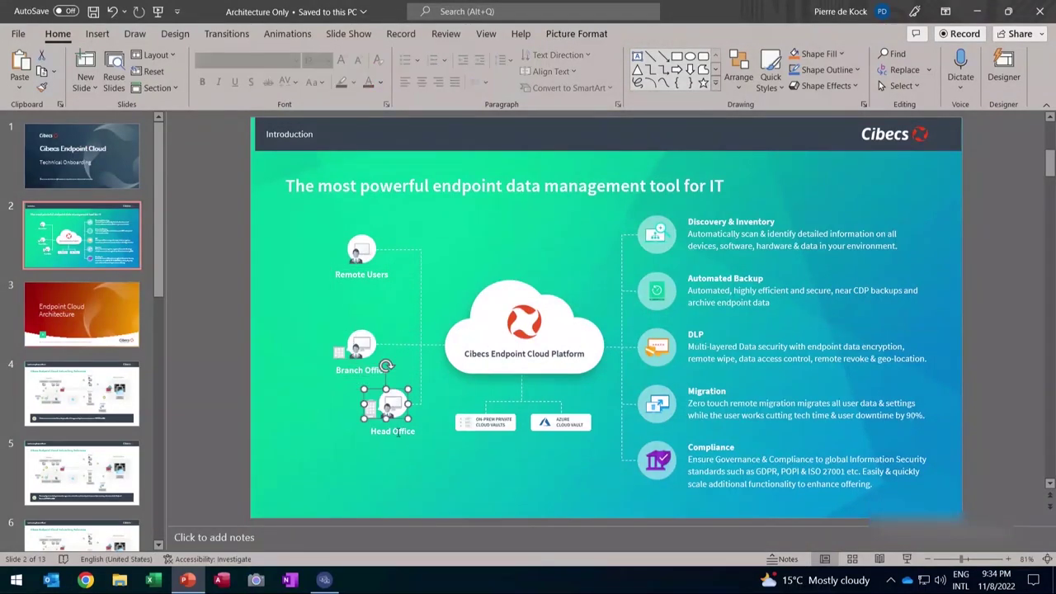
{"action": "left_click_drag", "start_coordinate": [393, 404], "coordinate": [370, 449]}
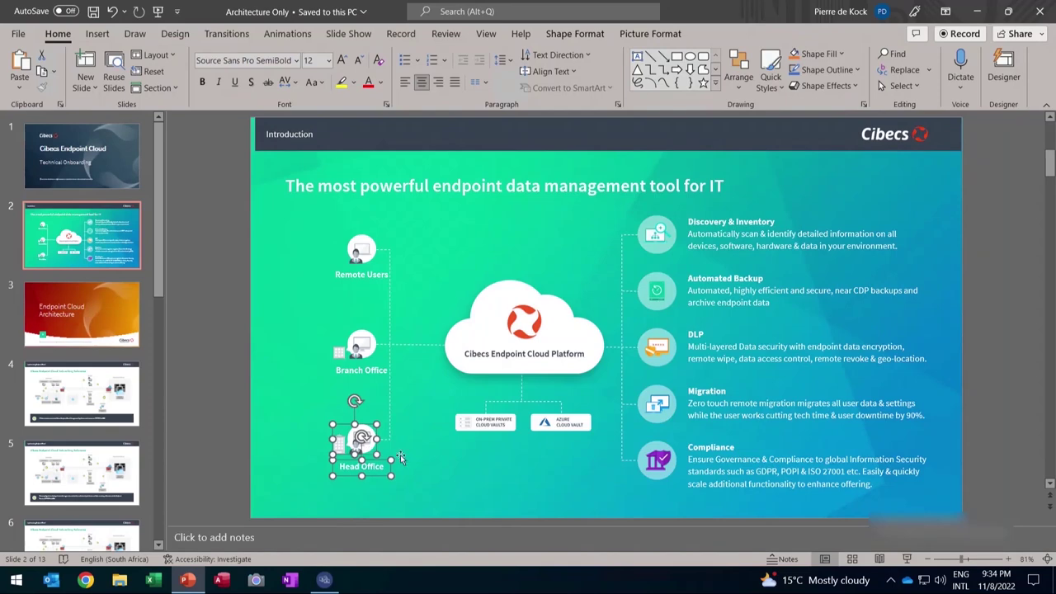
{"action": "left_click", "coordinate": [403, 455]}
- Start a new Outlook email to the suggested recipient with subject 'PC Migration Pro'
{"action": "left_click", "coordinate": [56, 583]}
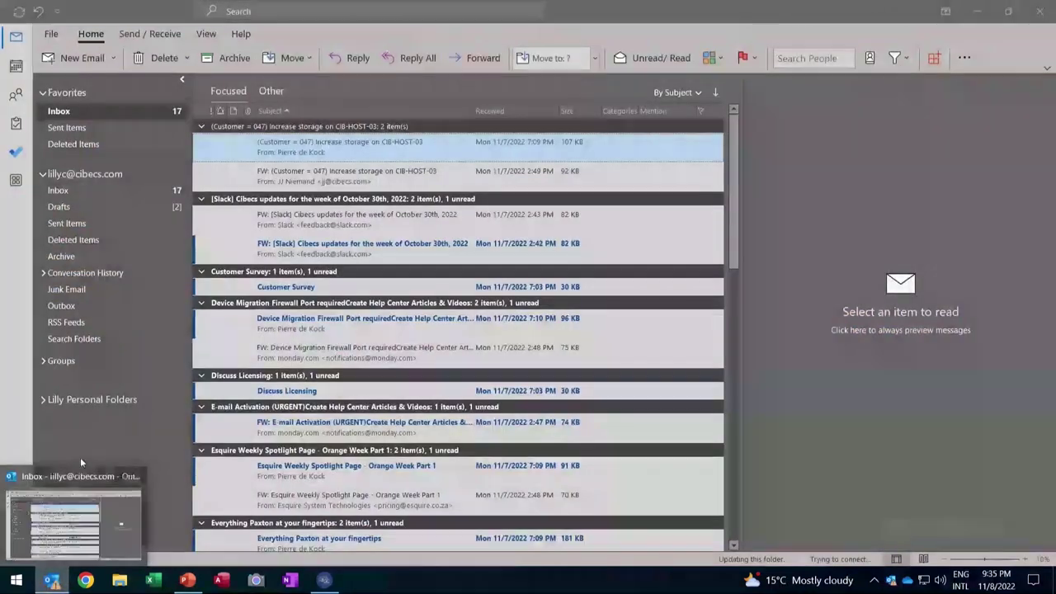
{"action": "left_click", "coordinate": [75, 59]}
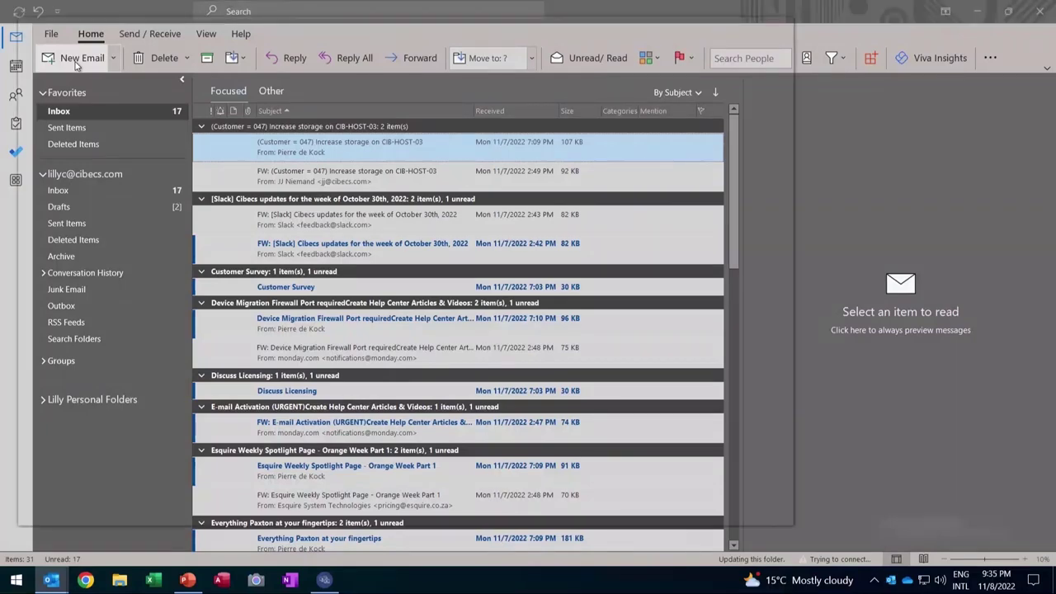
{"action": "type", "text": "richa"}
{"action": "left_click", "coordinate": [220, 145]}
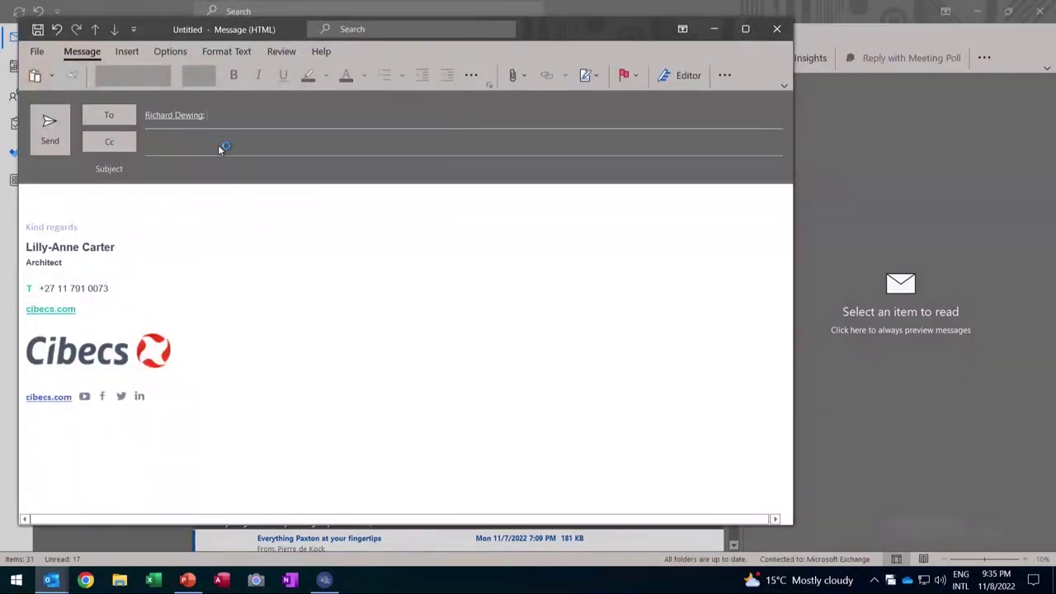
{"action": "left_click", "coordinate": [194, 170]}
{"action": "type", "text": "PC Migration Pro"}
- Write a greeting and 'Thank you for the demo on PC Migration Pro this morning.' plus a follow-up line
{"action": "left_click", "coordinate": [59, 198]}
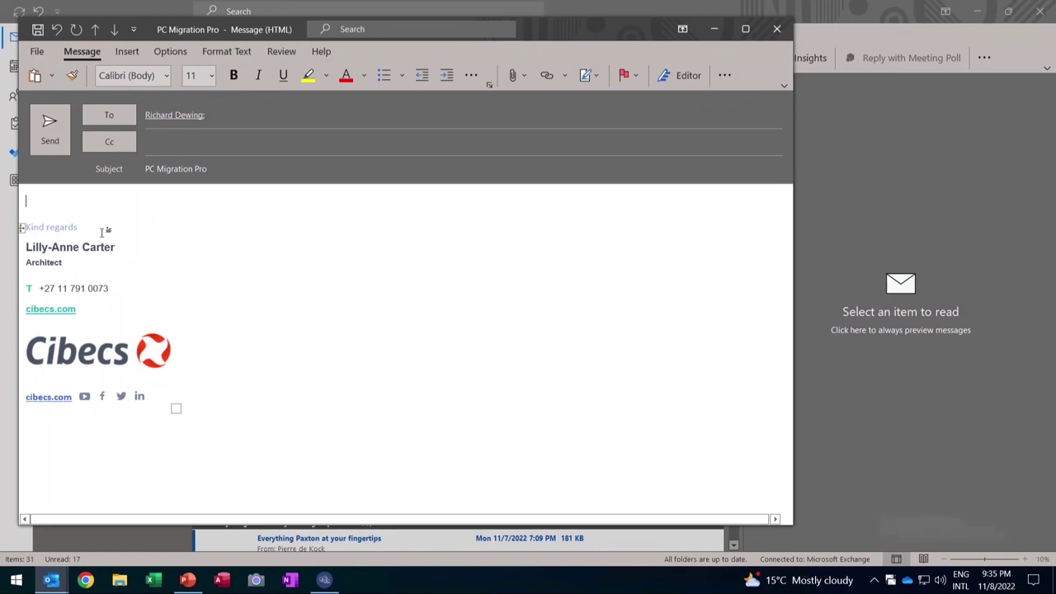
{"action": "type", "text": "Hi Richard,"}
{"action": "key", "text": "Return"}
{"action": "type", "text": "Thank you for the demo on PC Migration Pro this morning."}
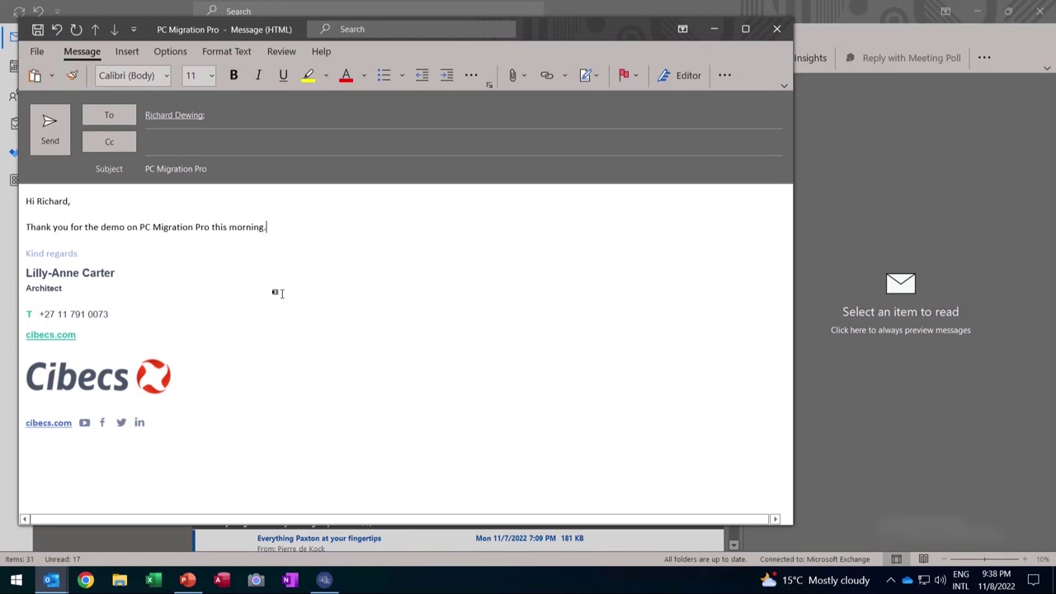
{"action": "key", "text": "Return"}
{"action": "type", "text": "It's great to see how easy it is to install and migrate a user's data while they continue to"}
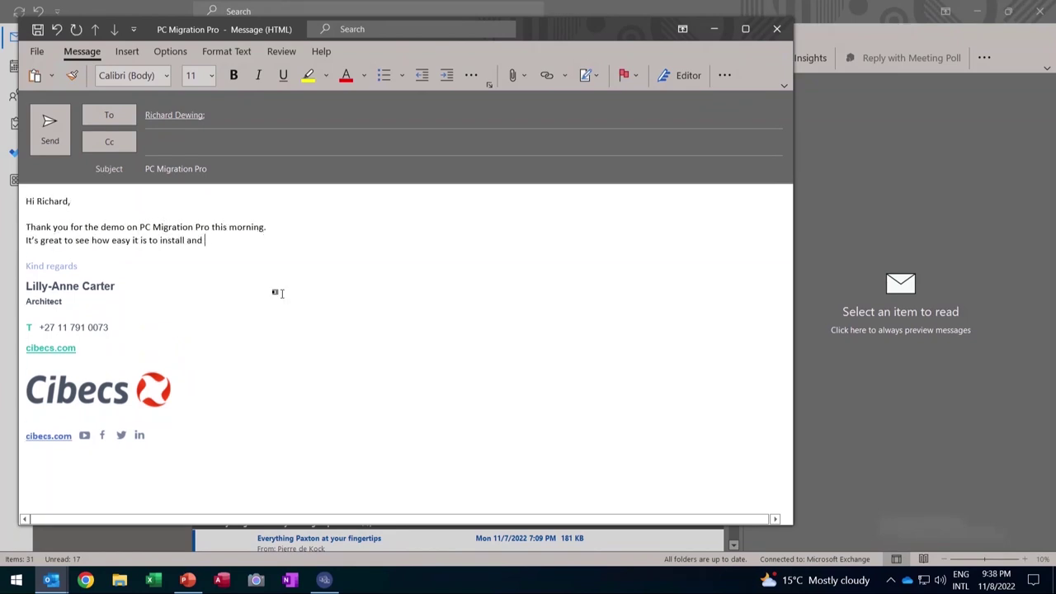
{"action": "type", "text": " work!"}
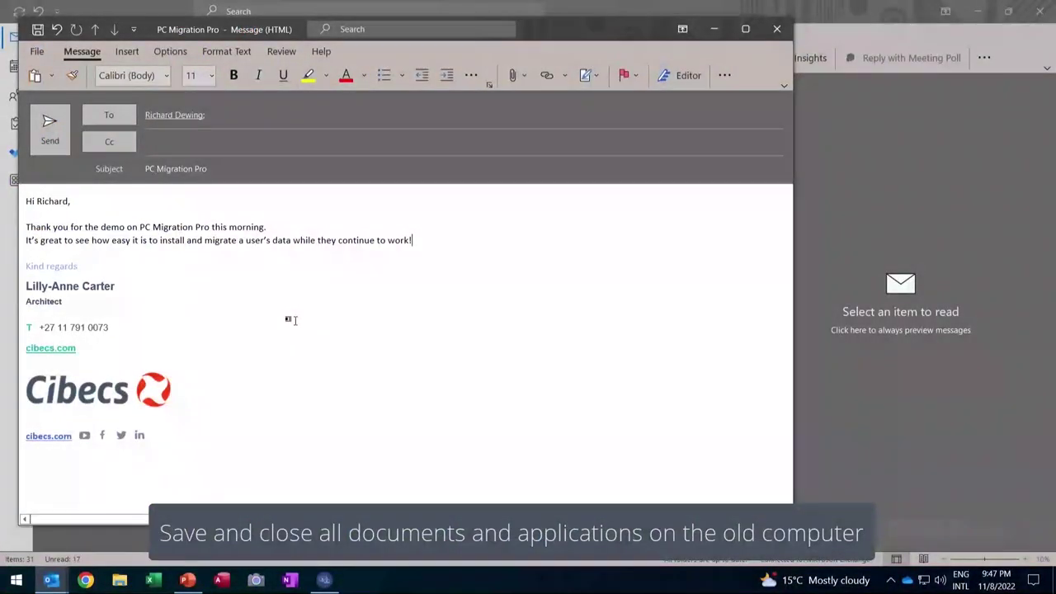
- Keep the email as a draft, close Outlook, then save and close the PowerPoint presentation
{"action": "left_click", "coordinate": [776, 29]}
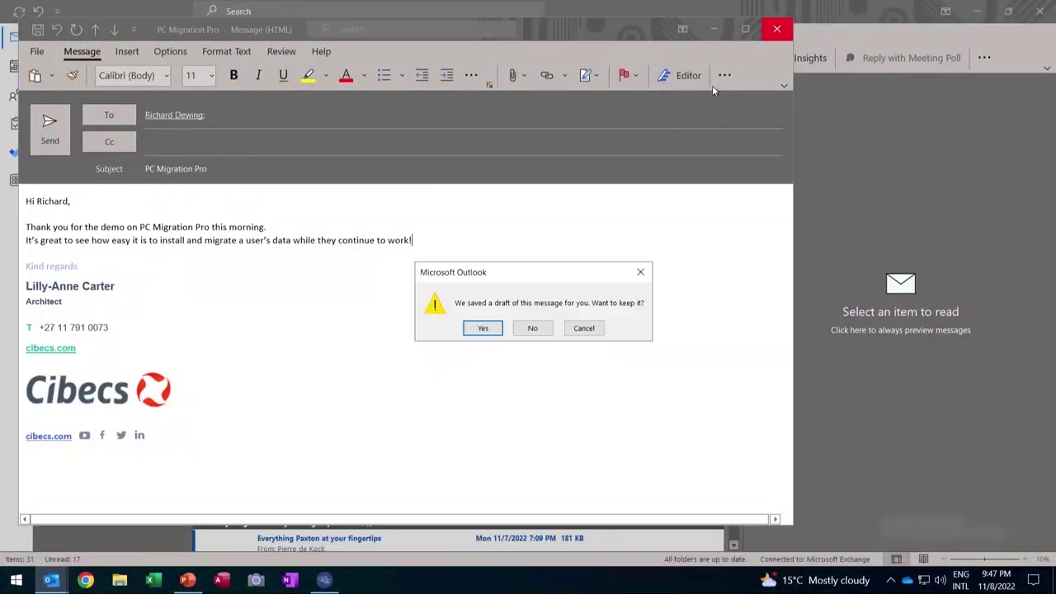
{"action": "left_click", "coordinate": [484, 328]}
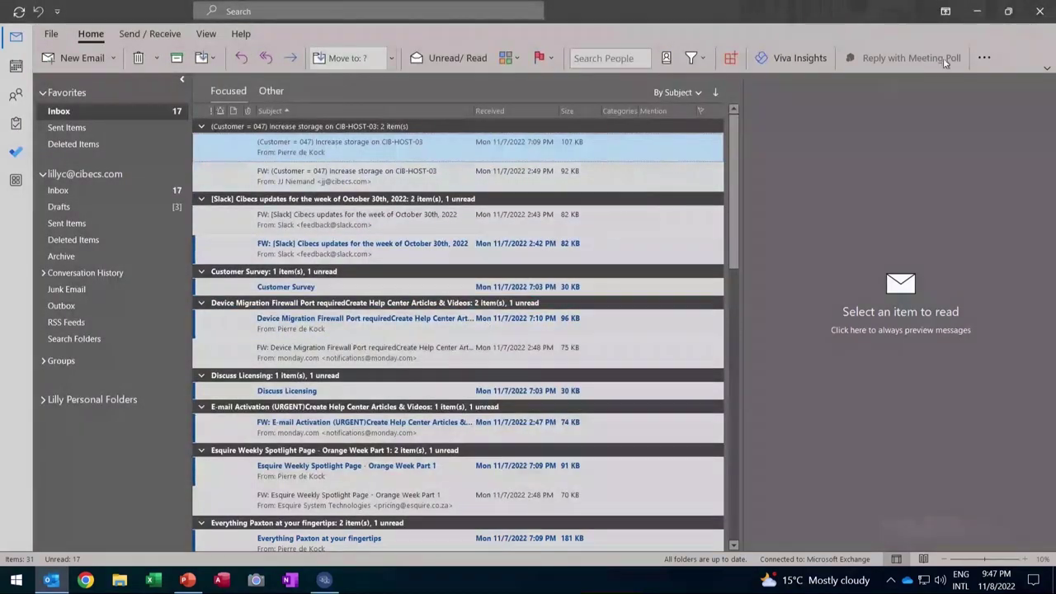
{"action": "left_click", "coordinate": [1038, 16]}
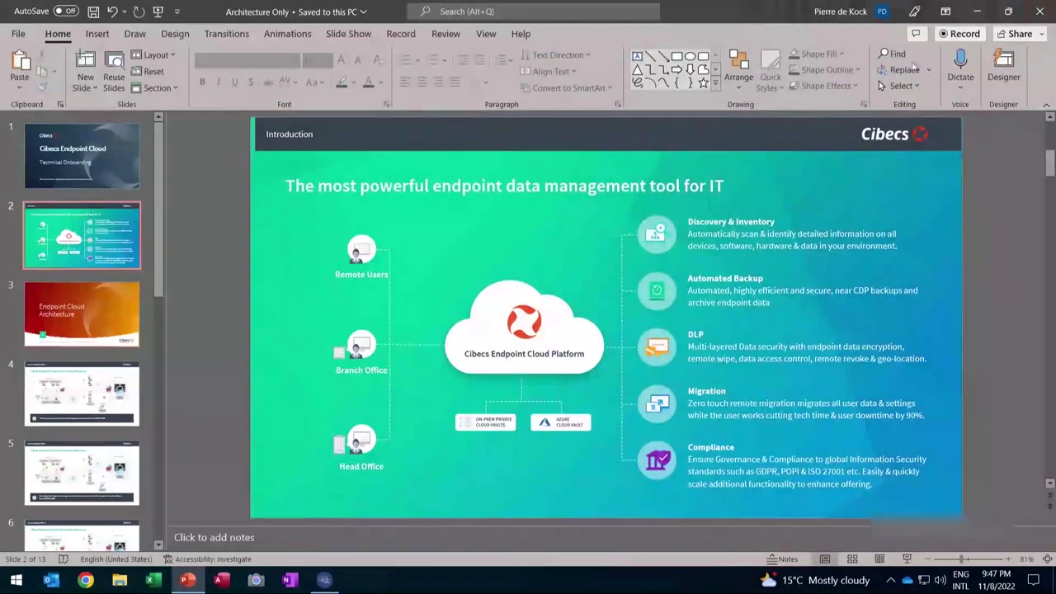
{"action": "left_click", "coordinate": [94, 12]}
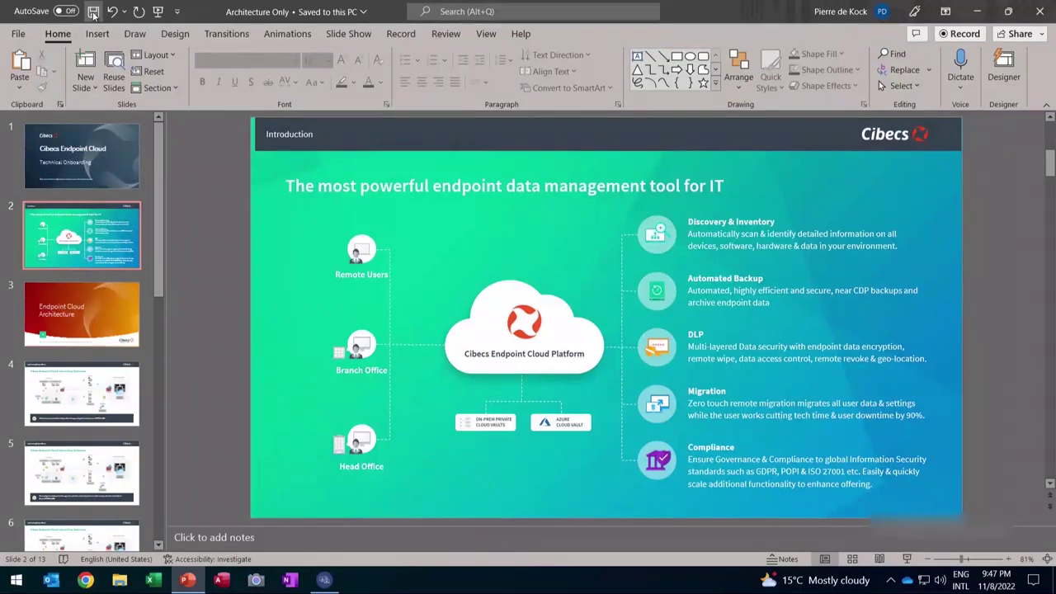
{"action": "left_click", "coordinate": [1033, 11]}
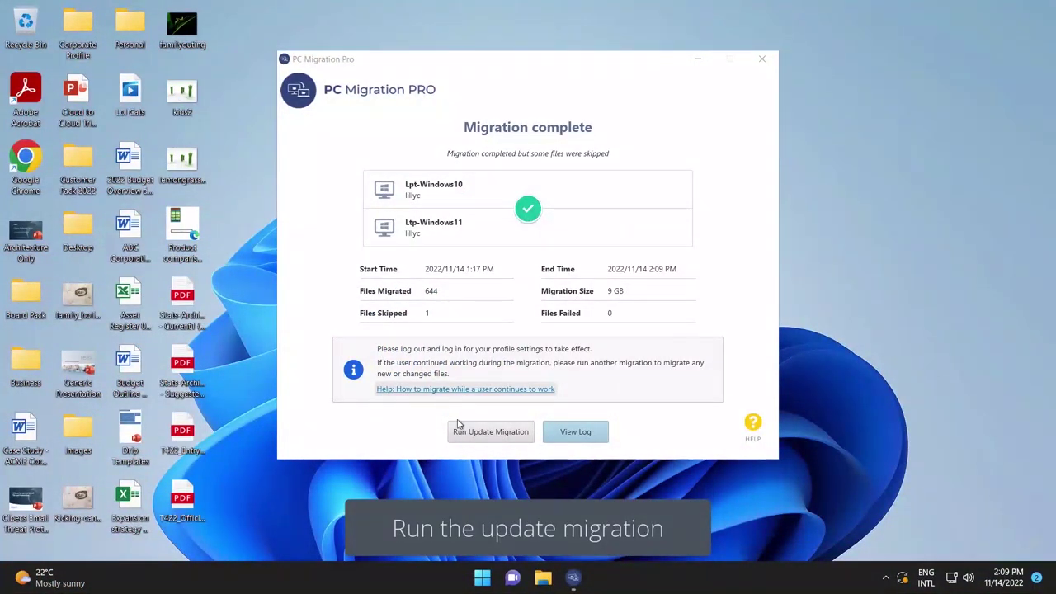
- Run an update migration, which brings over 29 changed files (1 GB)
{"action": "left_click", "coordinate": [487, 437]}
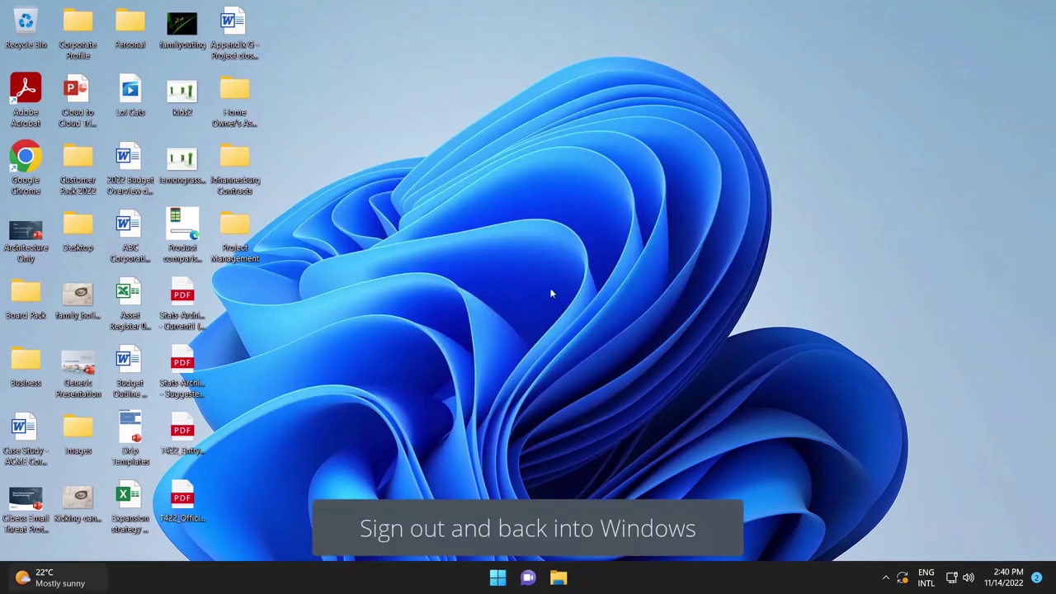
- Sign out of Windows from the Start menu's account options and sign back in
{"action": "left_click", "coordinate": [498, 578]}
{"action": "left_click", "coordinate": [371, 531]}
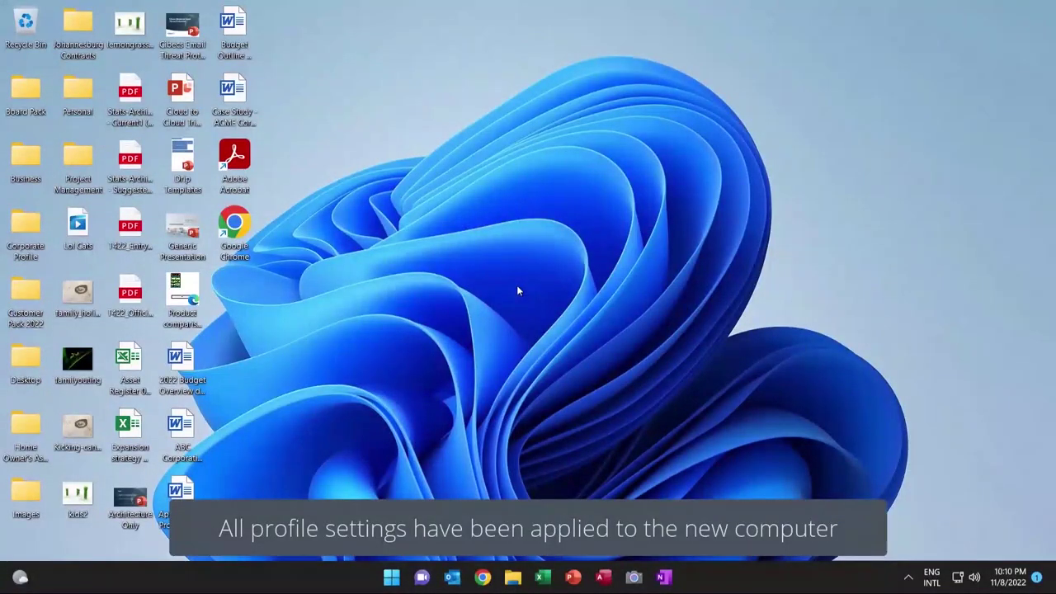
- Check the migrated Desktop, Documents and Pictures folders in File Explorer
{"action": "left_click", "coordinate": [512, 578]}
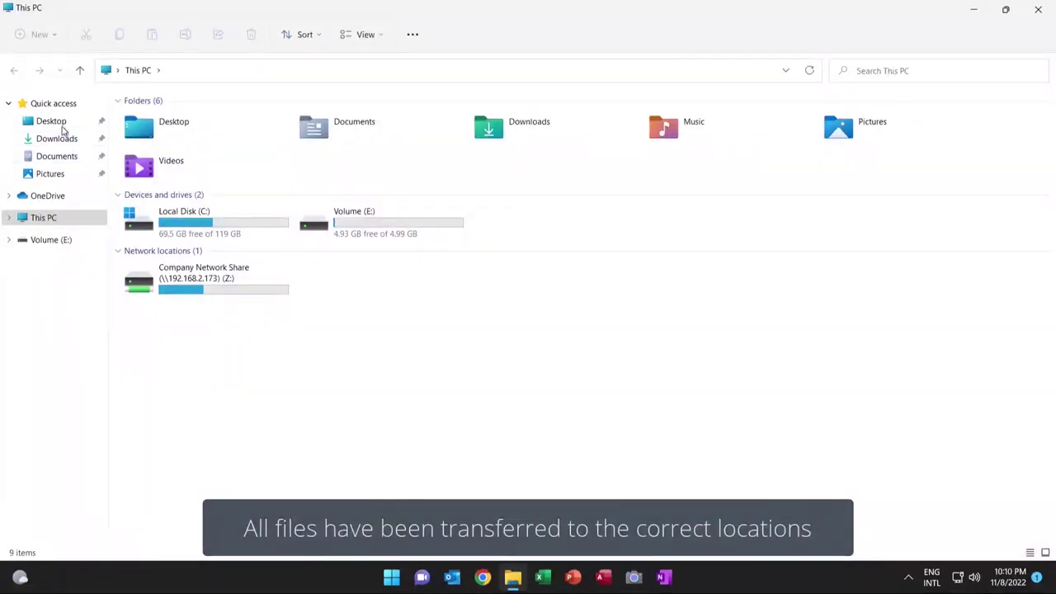
{"action": "left_click", "coordinate": [60, 126]}
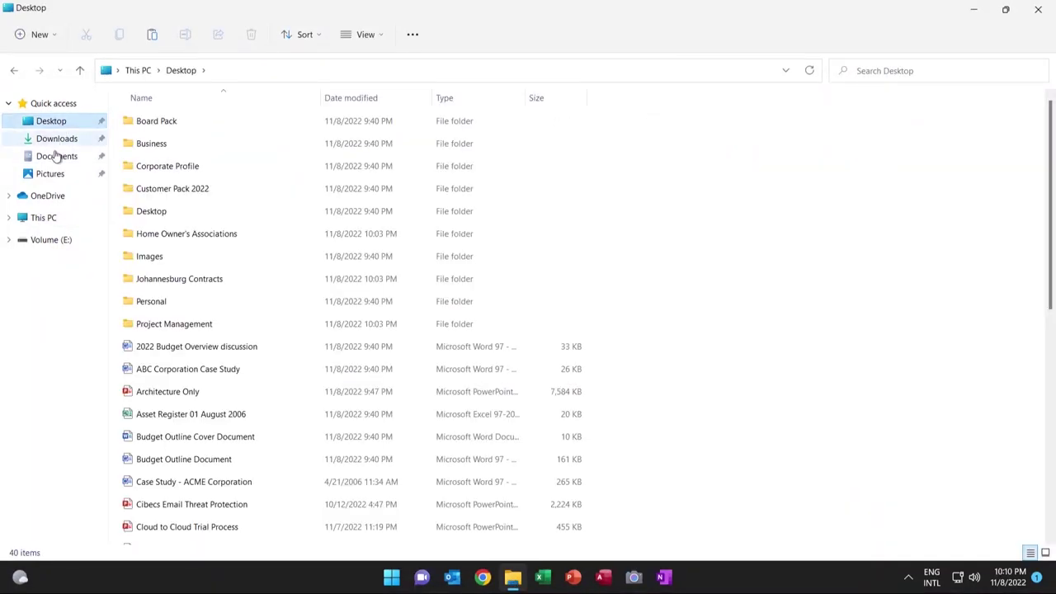
{"action": "left_click", "coordinate": [56, 157]}
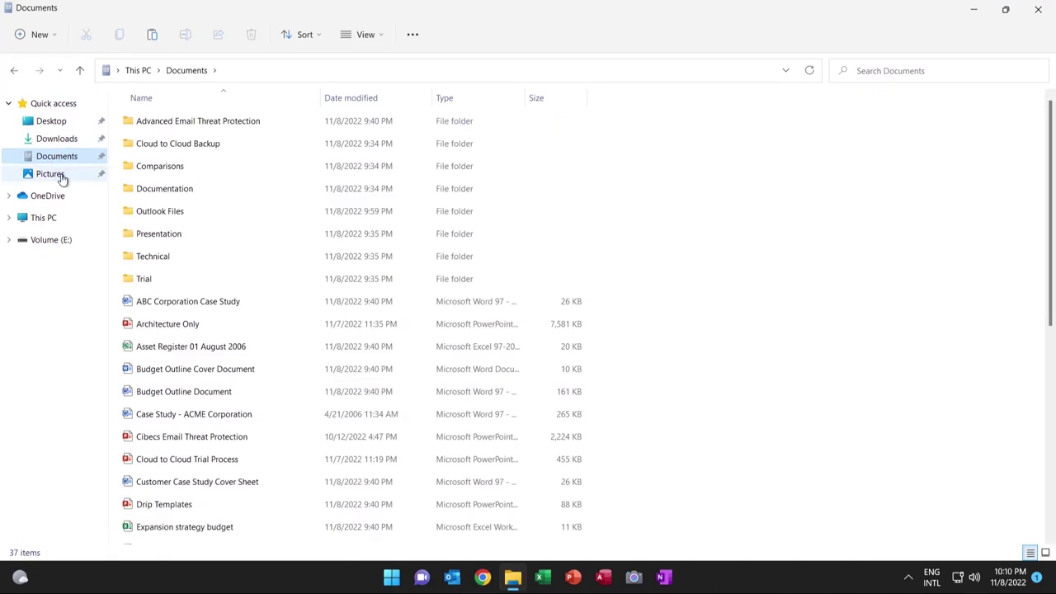
{"action": "left_click", "coordinate": [61, 175]}
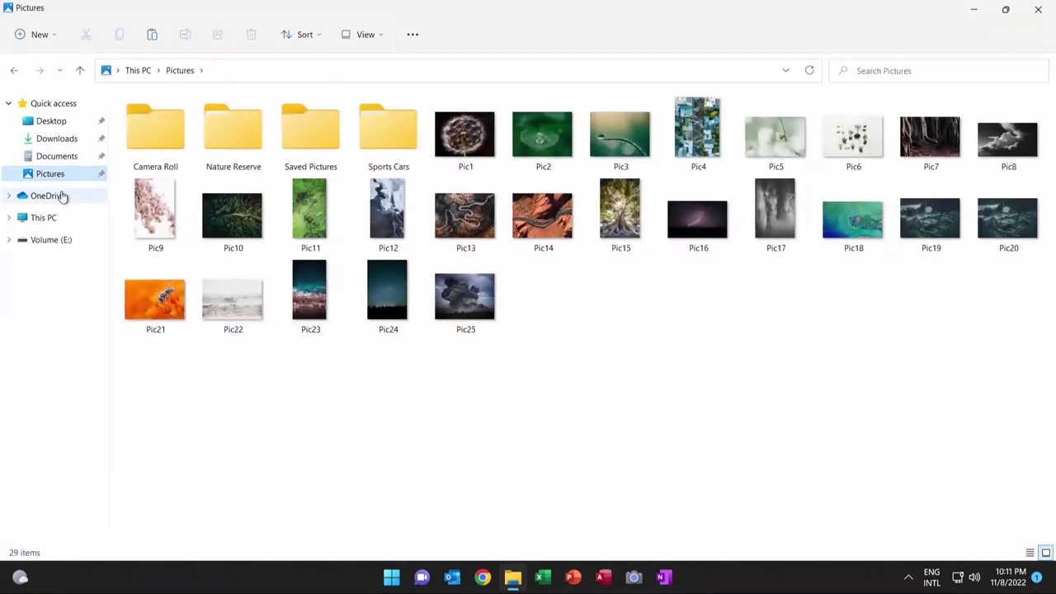
- Sign in to OneDrive with the user's e-mail address to restore its files
{"action": "left_click", "coordinate": [47, 195]}
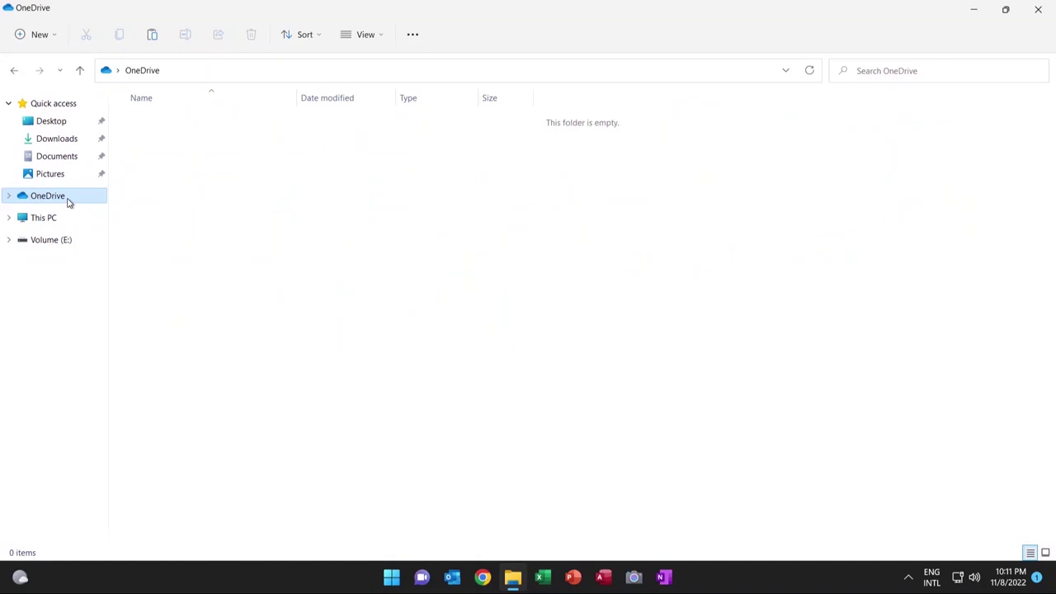
{"action": "key", "text": "ctrl+v"}
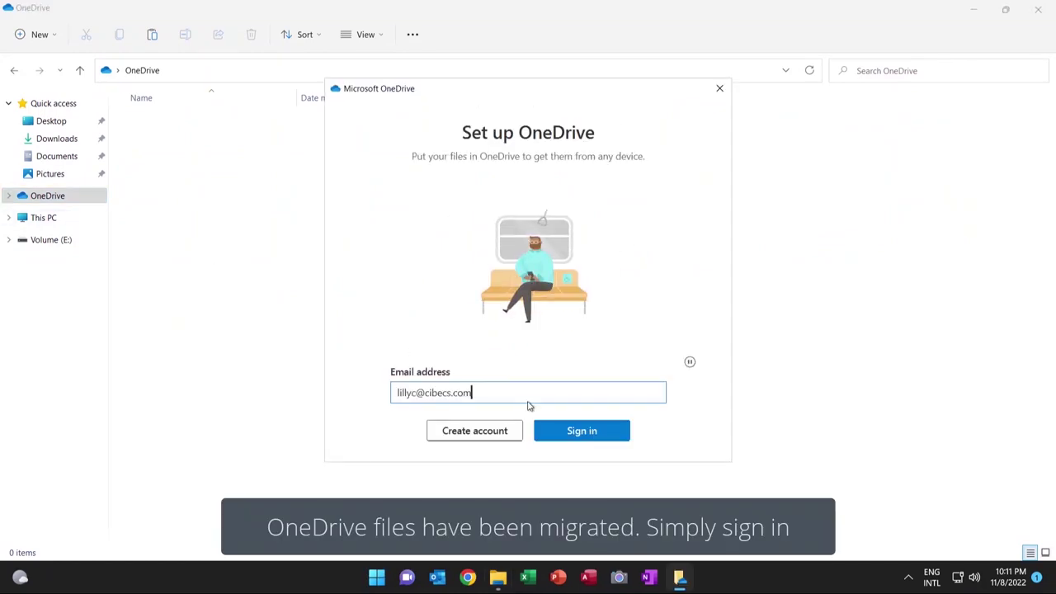
{"action": "left_click", "coordinate": [580, 433]}
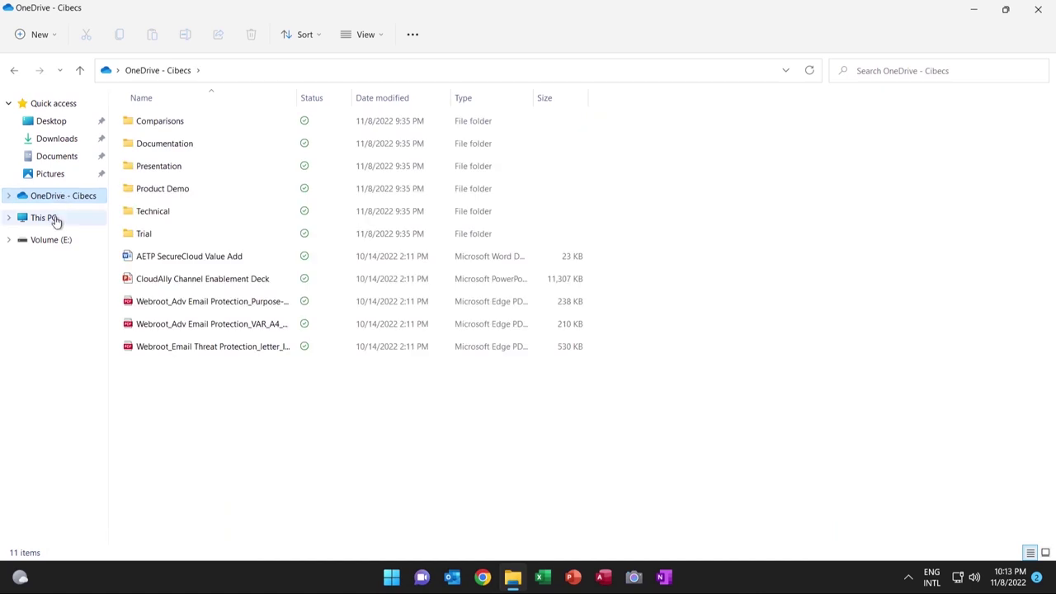
- Browse Volume (E:) and the Company Network Share (Z:), then close File Explorer
{"action": "left_click", "coordinate": [54, 219]}
{"action": "double_click", "coordinate": [361, 233]}
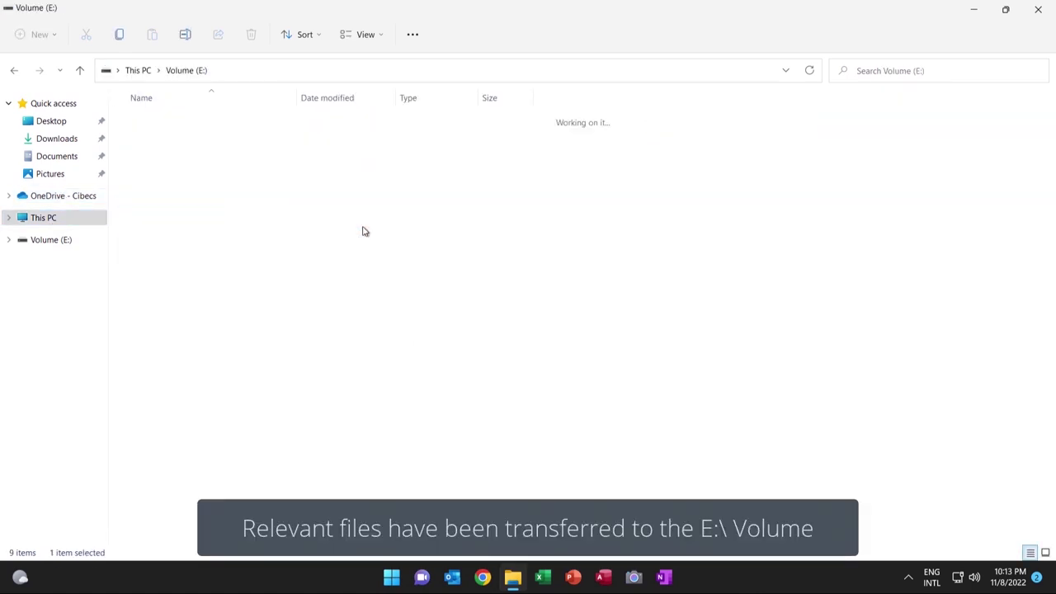
{"action": "left_click", "coordinate": [72, 218]}
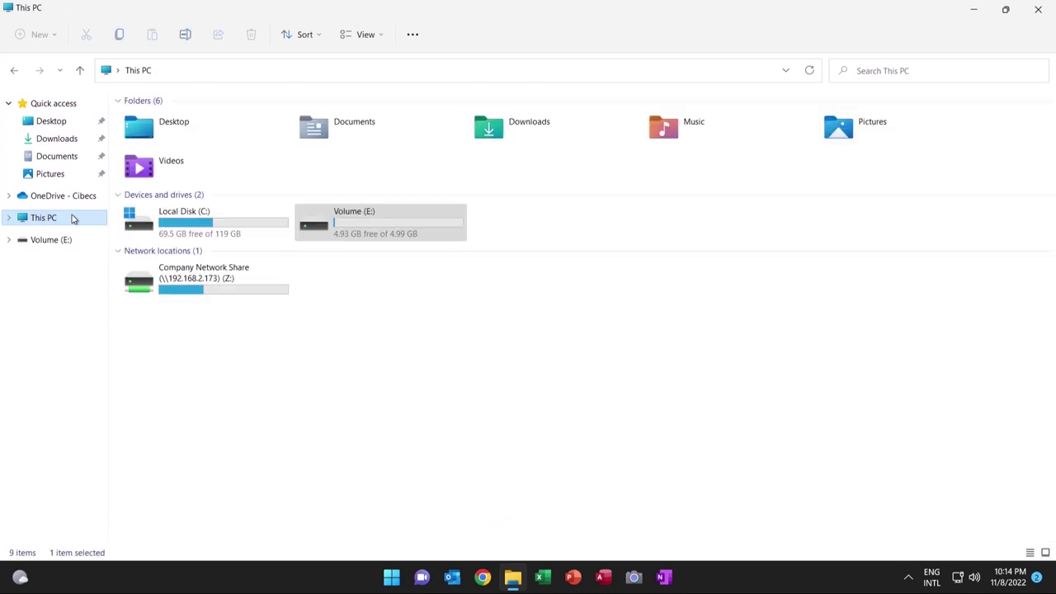
{"action": "double_click", "coordinate": [204, 279]}
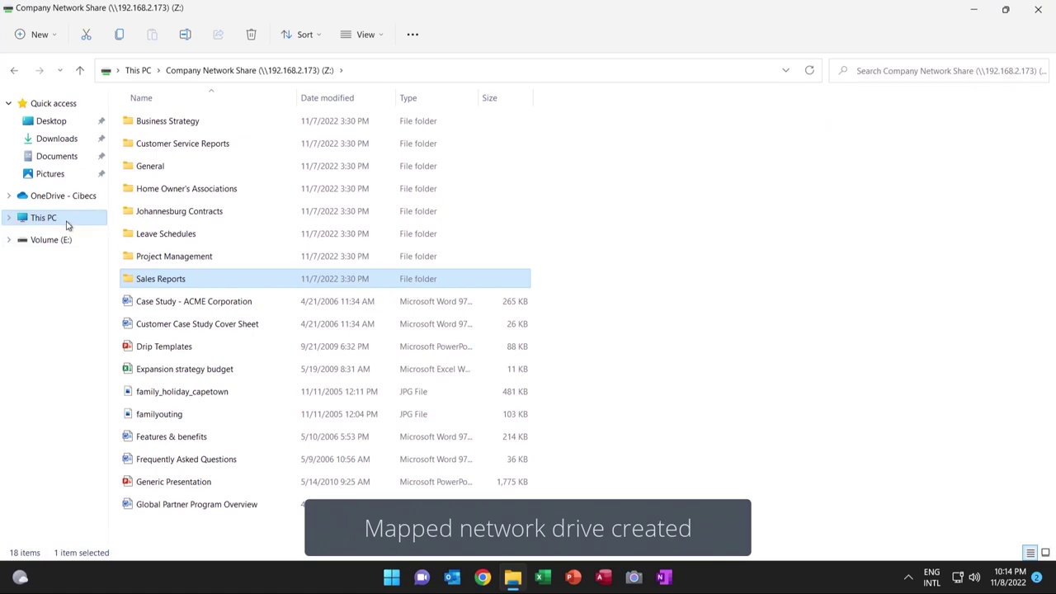
{"action": "left_click", "coordinate": [1037, 16]}
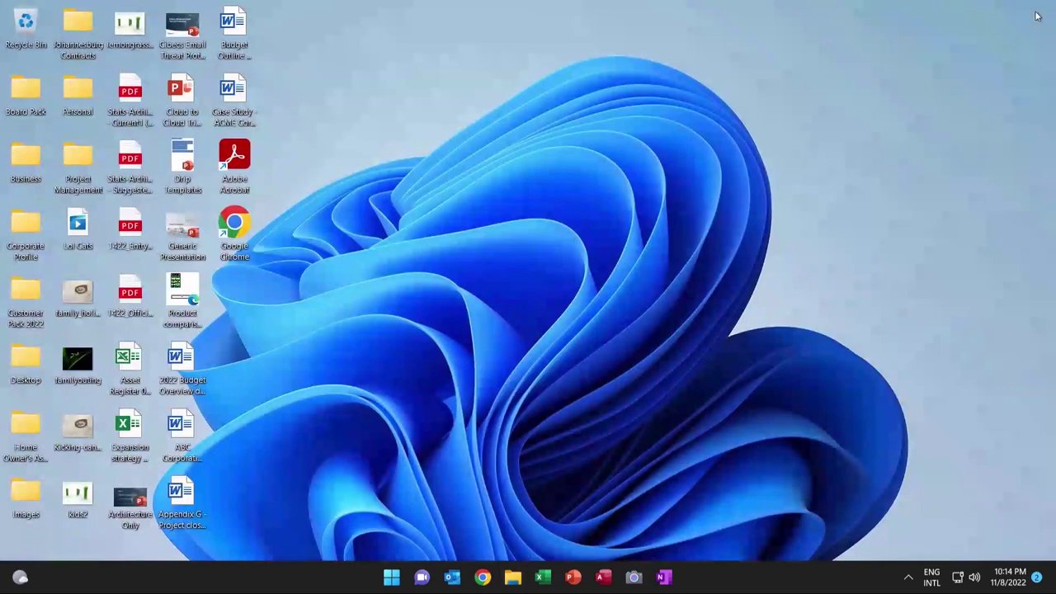
- Launch Outlook and activate Office with the account's e-mail address
{"action": "left_click", "coordinate": [452, 577]}
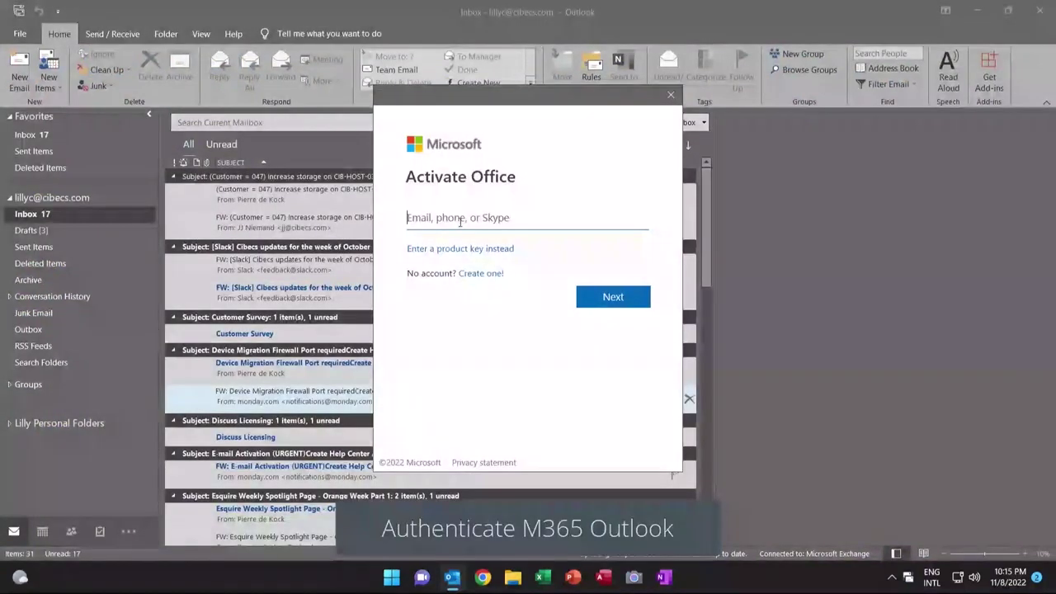
{"action": "left_click", "coordinate": [610, 297]}
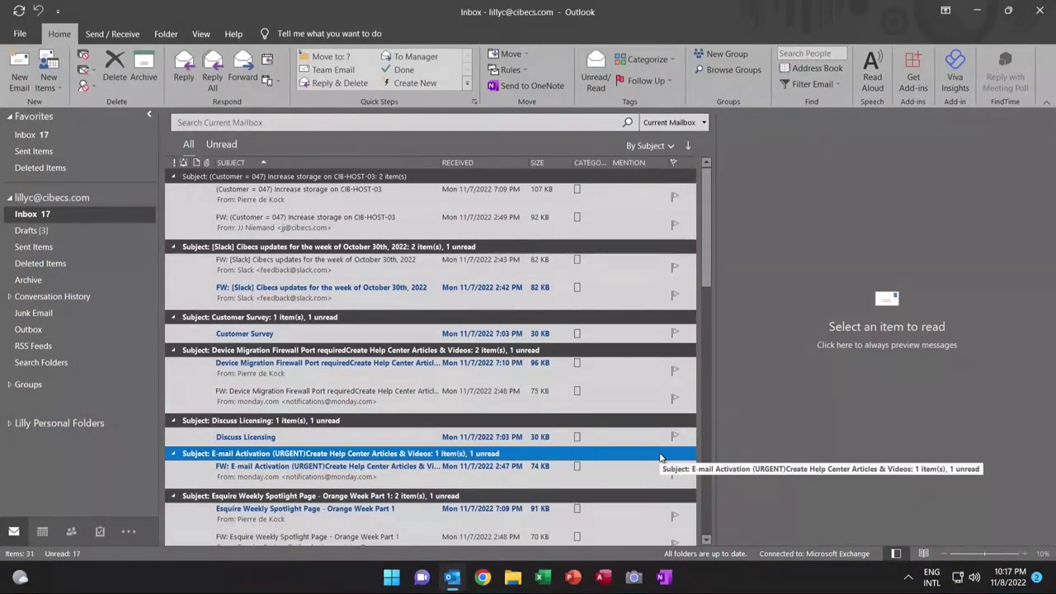
- Switch a new email draft to the short reply signature, then discard the draft
{"action": "left_click", "coordinate": [22, 76]}
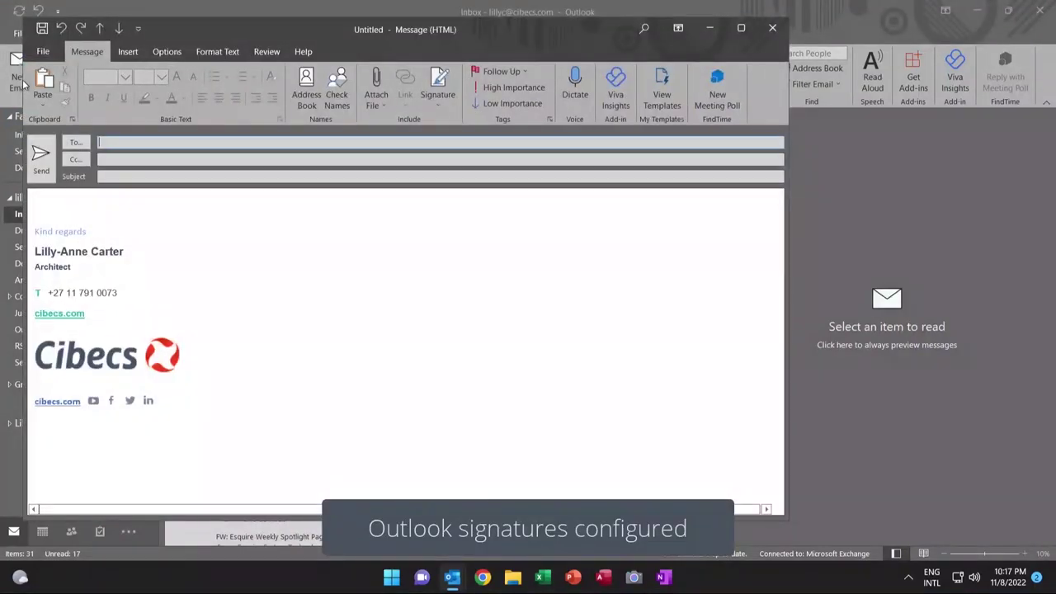
{"action": "left_click", "coordinate": [439, 89]}
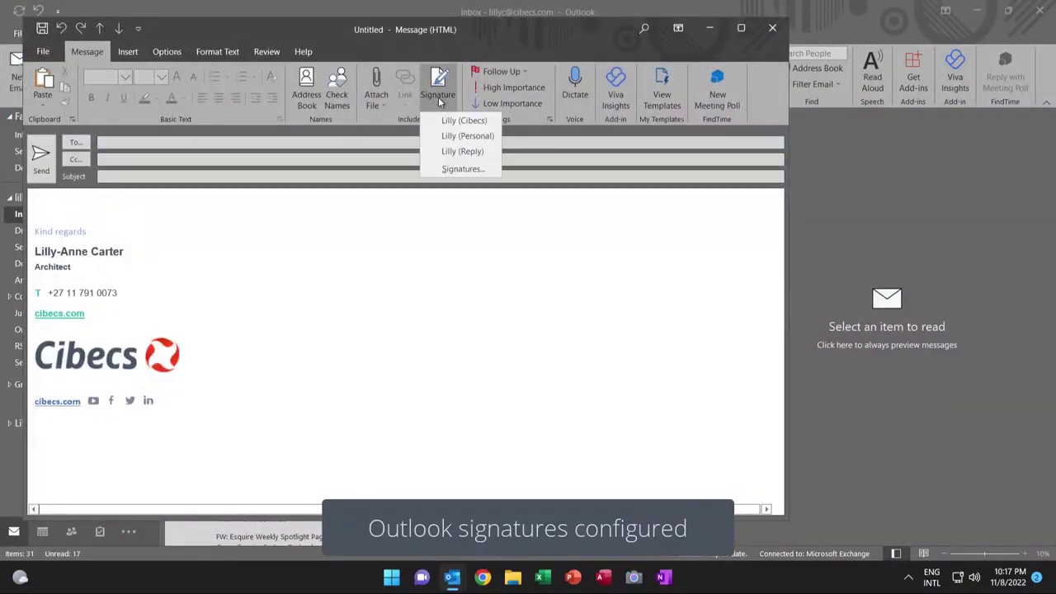
{"action": "left_click", "coordinate": [446, 152]}
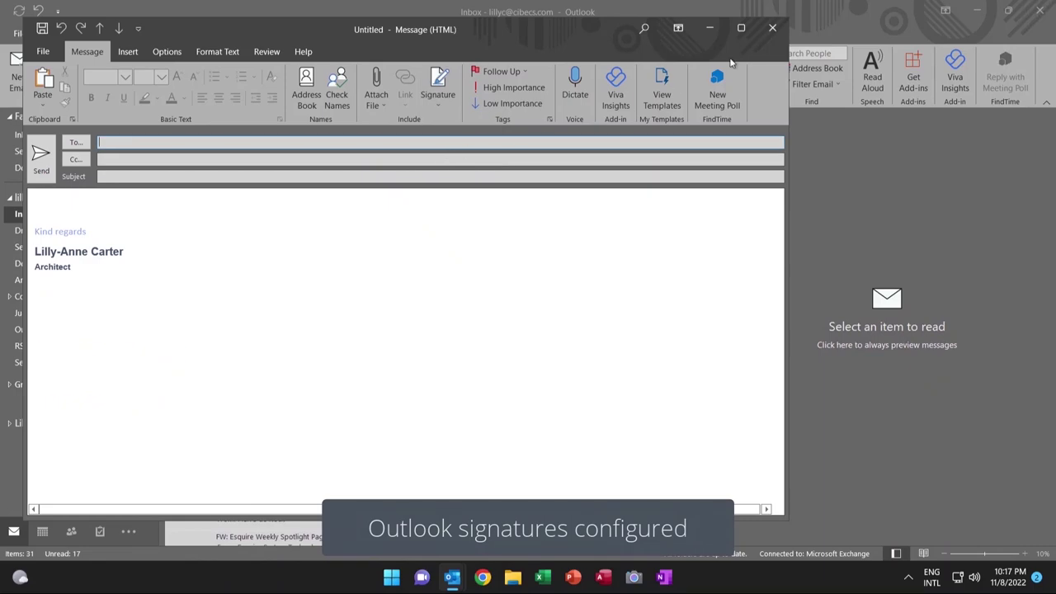
{"action": "left_click", "coordinate": [770, 27]}
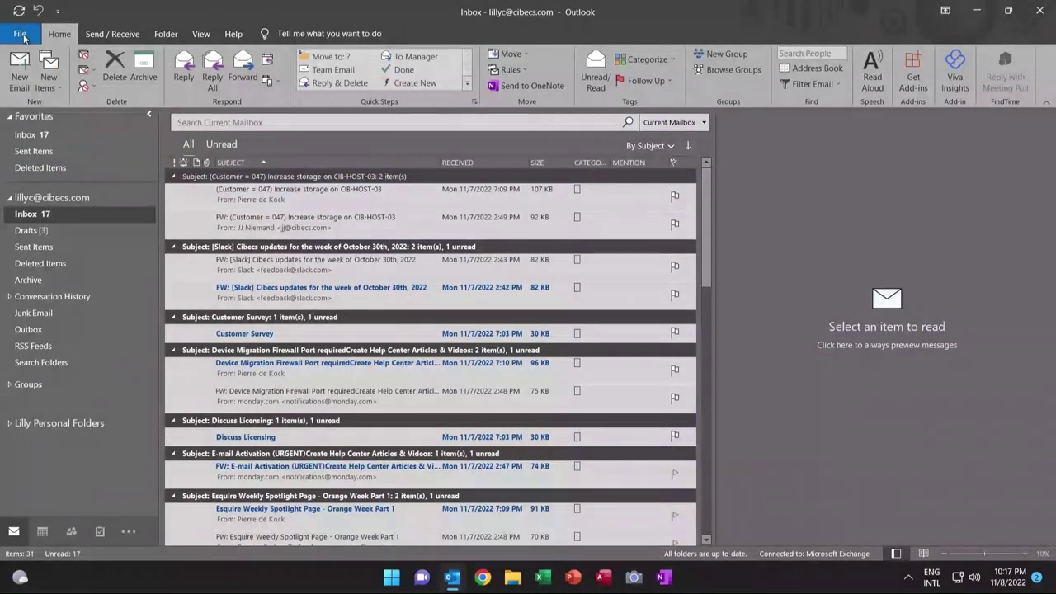
- Confirm the personal folders PST is listed under Account Settings' Data Files
{"action": "left_click", "coordinate": [19, 34]}
{"action": "left_click", "coordinate": [155, 183]}
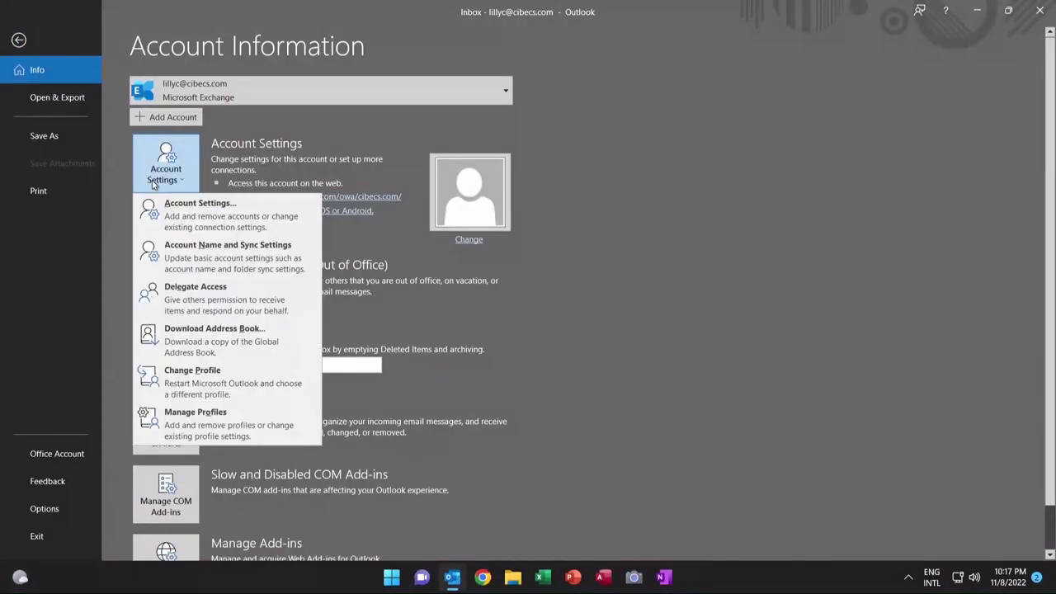
{"action": "left_click", "coordinate": [178, 212]}
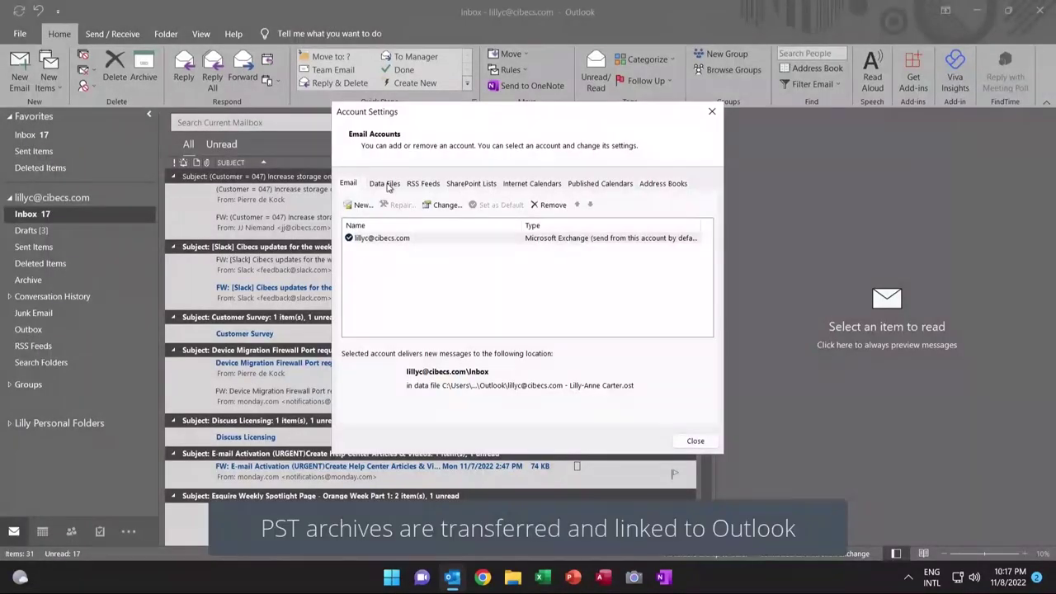
{"action": "left_click", "coordinate": [386, 183]}
{"action": "left_click", "coordinate": [480, 239]}
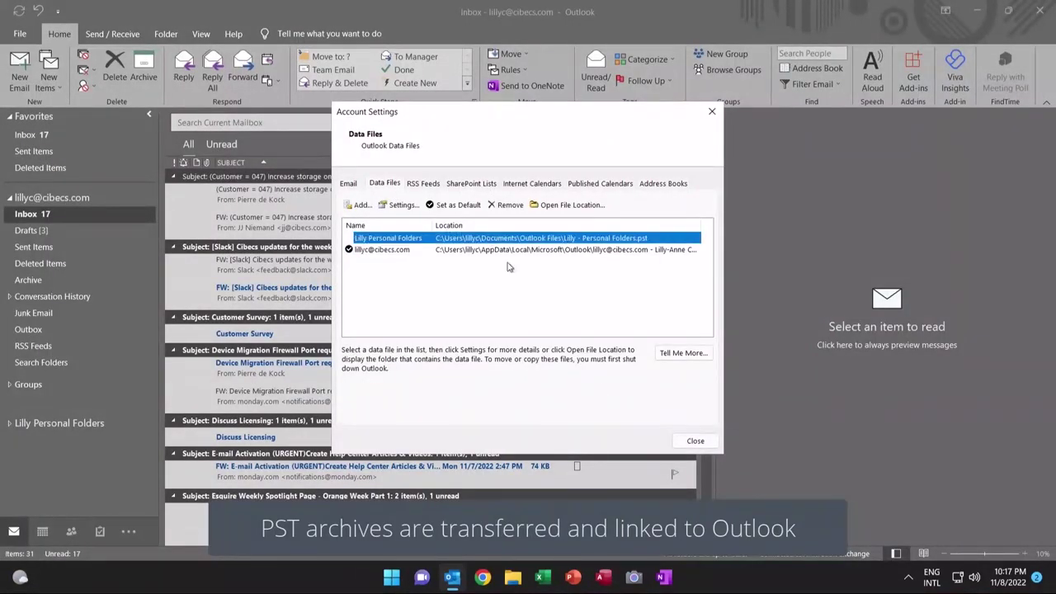
{"action": "left_click", "coordinate": [693, 440]}
- Browse the personal folders archive's 231-item Inbox, then close Outlook
{"action": "left_click", "coordinate": [9, 198]}
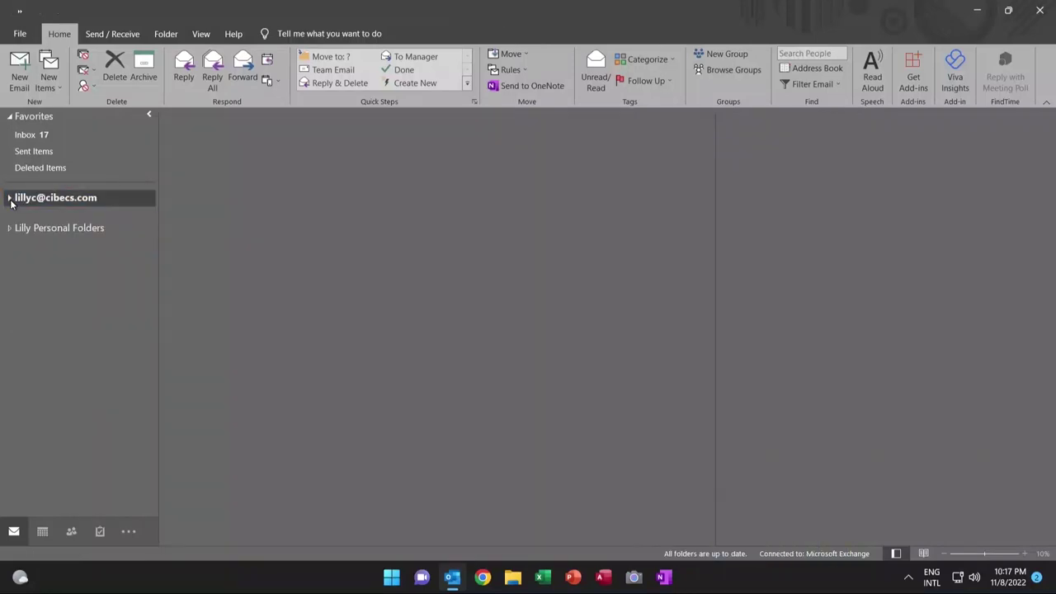
{"action": "left_click", "coordinate": [27, 228]}
{"action": "left_click", "coordinate": [9, 228]}
{"action": "left_click", "coordinate": [25, 244]}
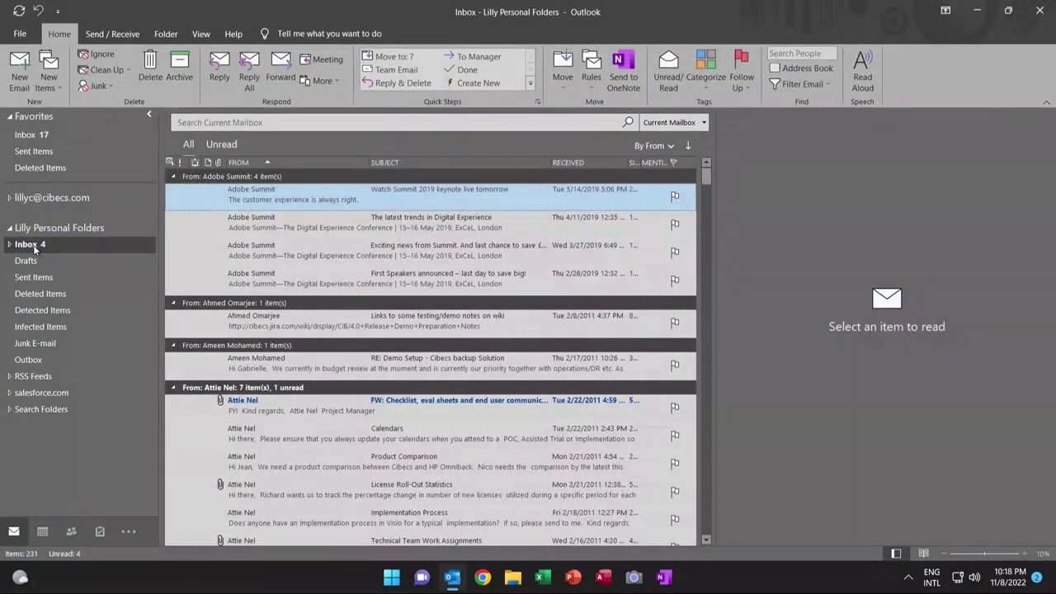
{"action": "left_click", "coordinate": [1039, 13]}
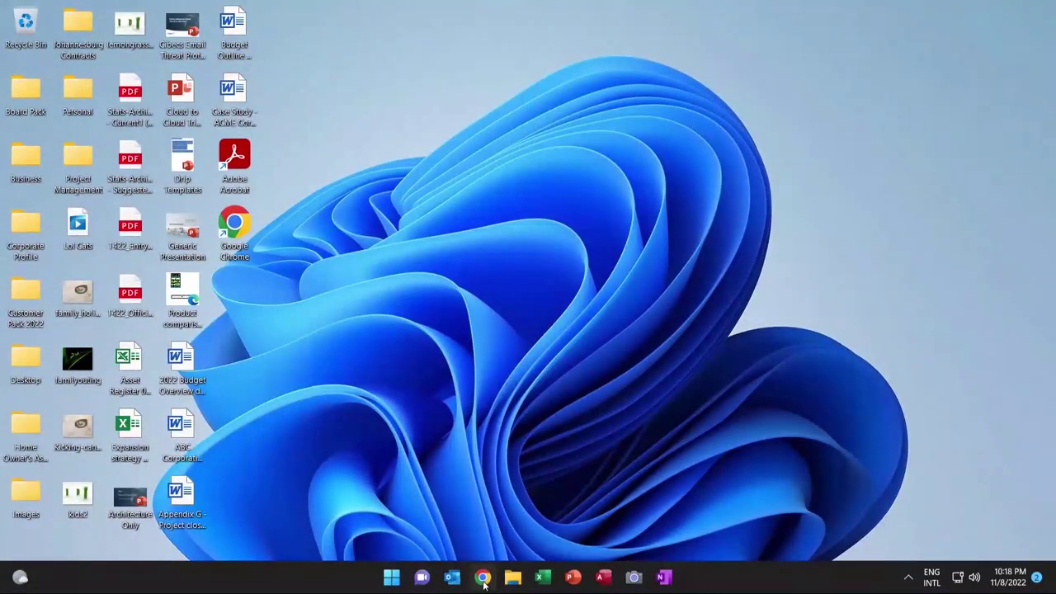
- Launch Chrome and open the Bookmark manager to review the nine migrated bookmarks
{"action": "left_click", "coordinate": [483, 578]}
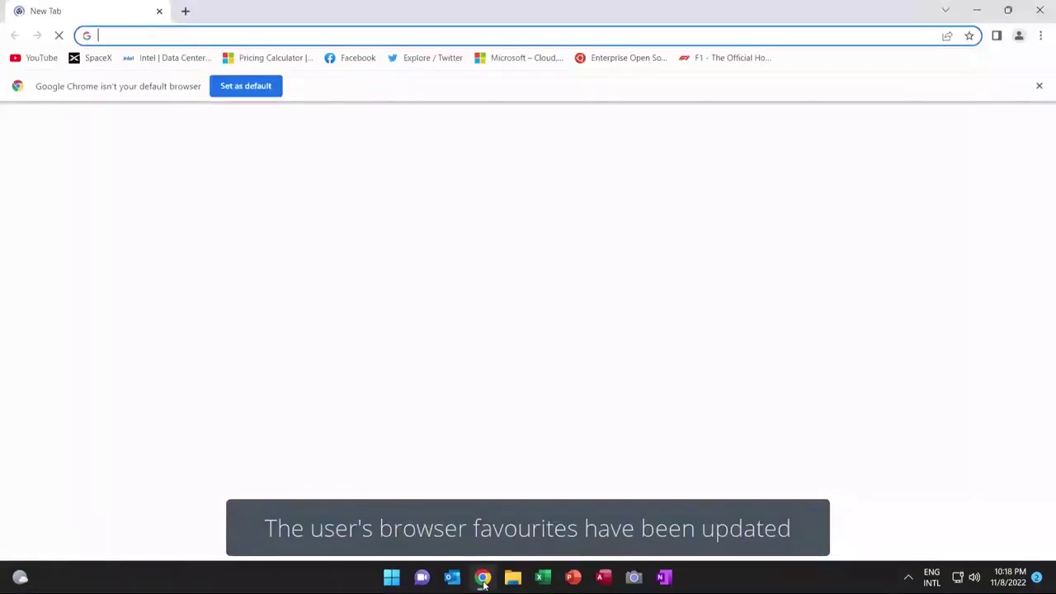
{"action": "left_click", "coordinate": [1041, 37]}
{"action": "mouse_move", "coordinate": [964, 146]}
{"action": "left_click", "coordinate": [758, 208]}
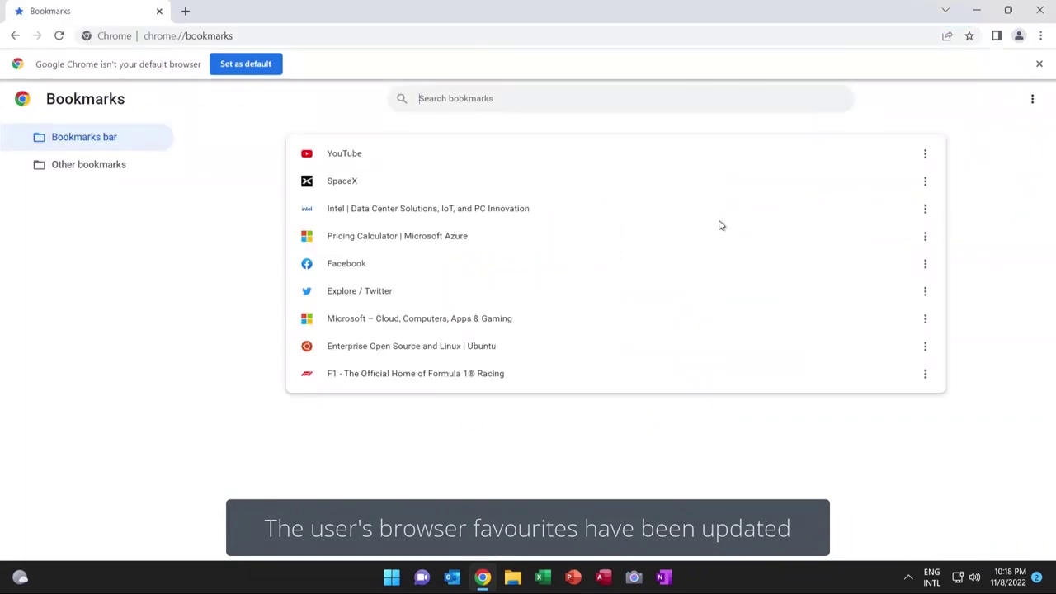
{"action": "left_click", "coordinate": [1040, 11]}
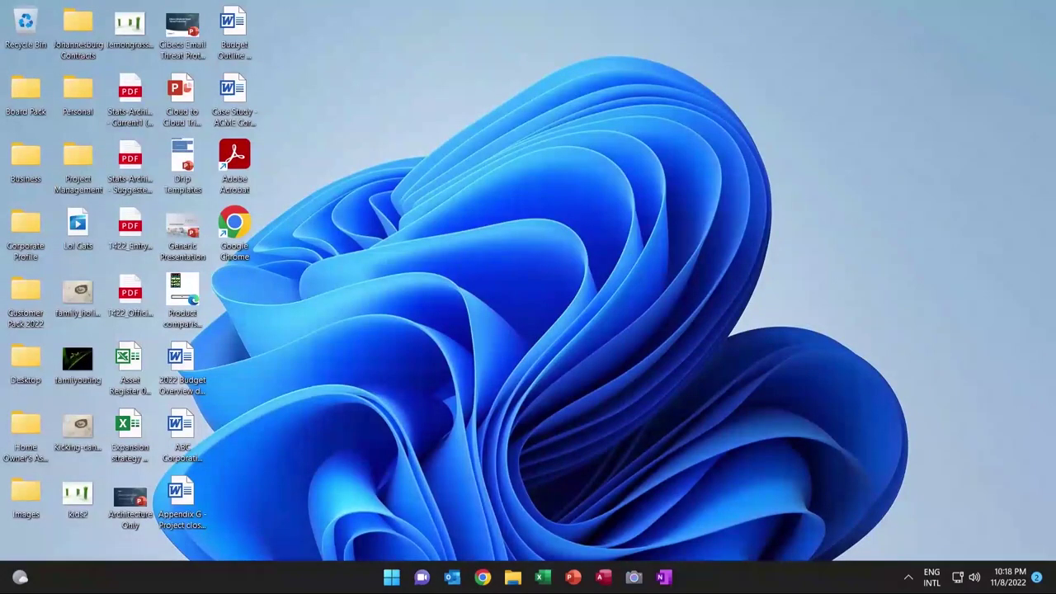